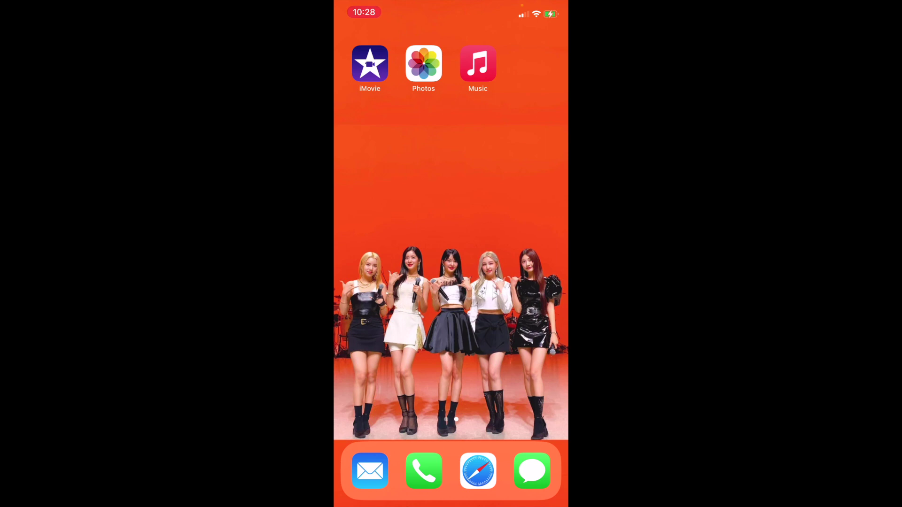
Check the screen recording options from the quick system controls, then return home
{"action": "left_click_drag", "start_coordinate": [541, 7], "coordinate": [541, 235]}
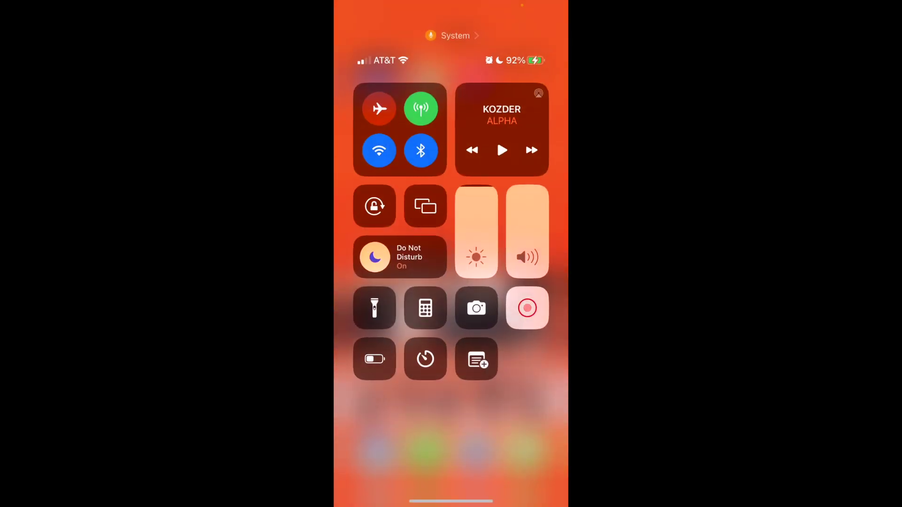
{"action": "left_click", "coordinate": [527, 308]}
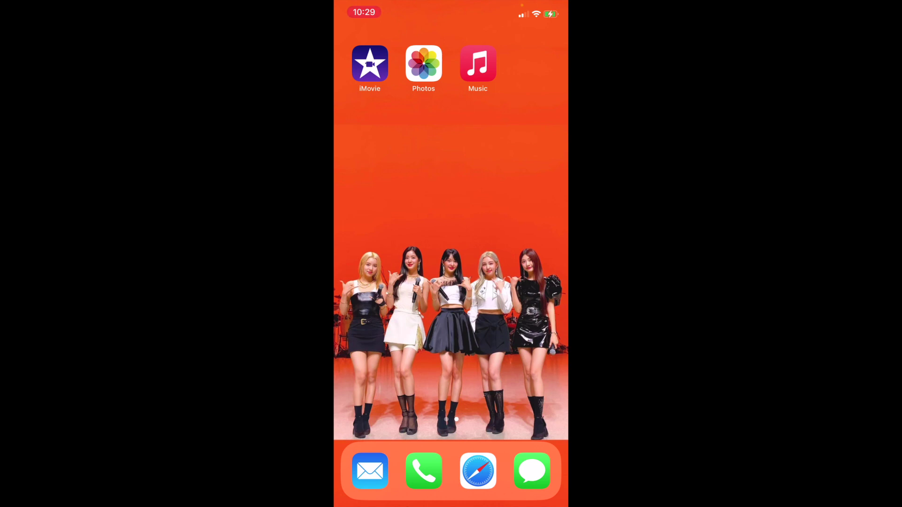
{"action": "left_click_drag", "start_coordinate": [540, 5], "coordinate": [540, 197]}
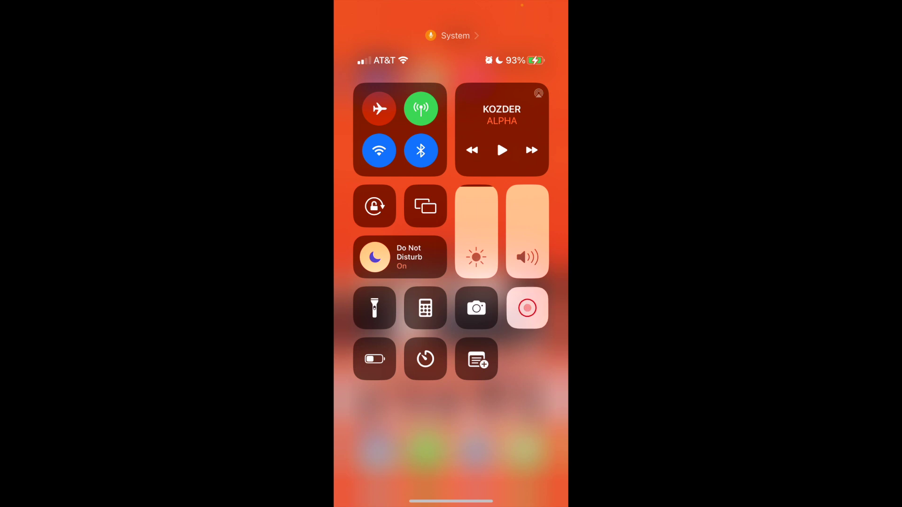
{"action": "left_click", "coordinate": [527, 308]}
{"action": "left_click", "coordinate": [451, 423]}
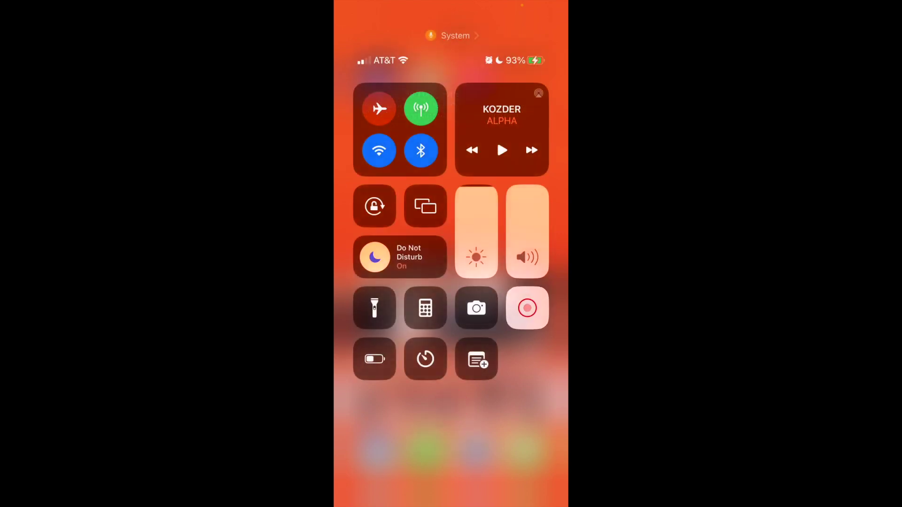
{"action": "left_click_drag", "start_coordinate": [451, 488], "coordinate": [451, 282]}
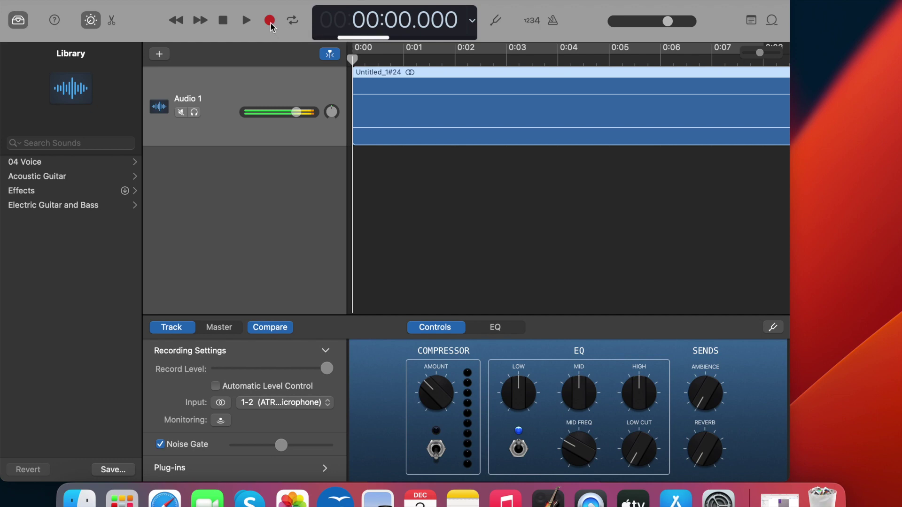
Scroll the GarageBand timeline so the ruler shows roughly 0:26 to 0:33
{"action": "scroll", "coordinate": [574, 121], "scroll_direction": "right", "scroll_amount": 10}
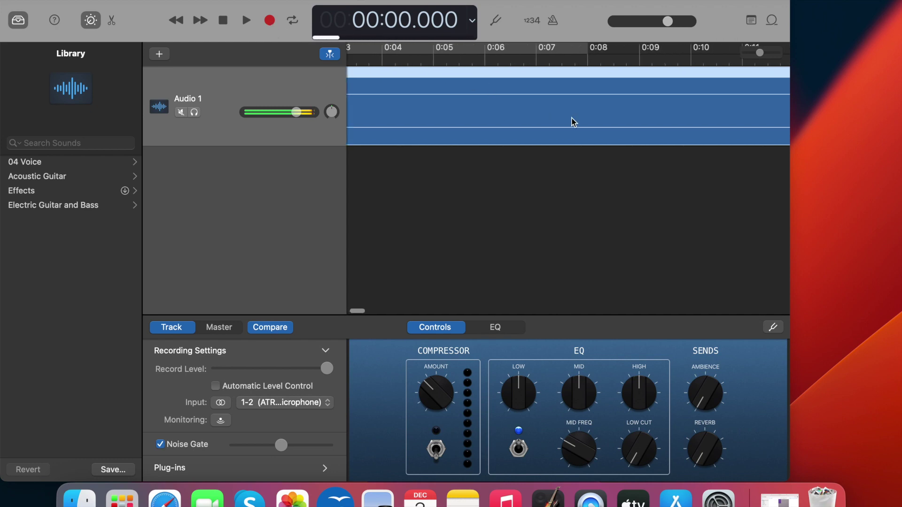
{"action": "scroll", "coordinate": [573, 121], "scroll_direction": "right", "scroll_amount": 10}
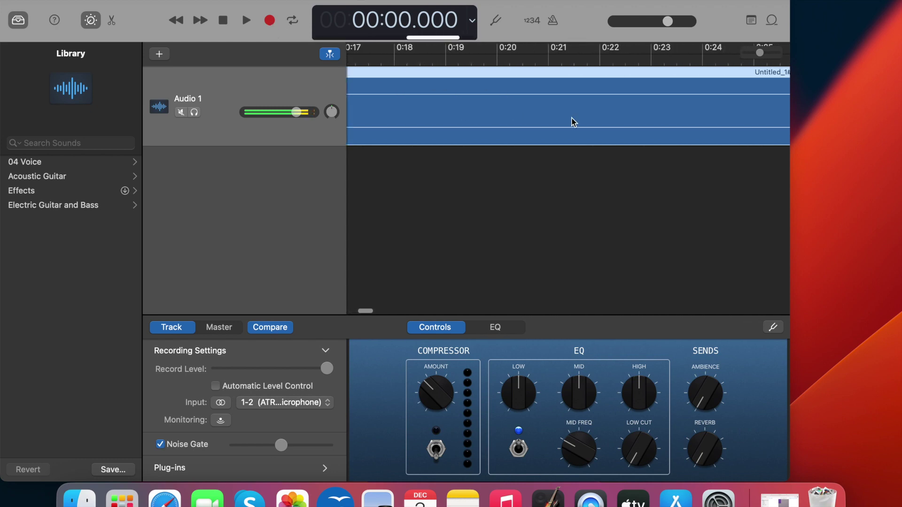
{"action": "scroll", "coordinate": [572, 121], "scroll_direction": "right", "scroll_amount": 4}
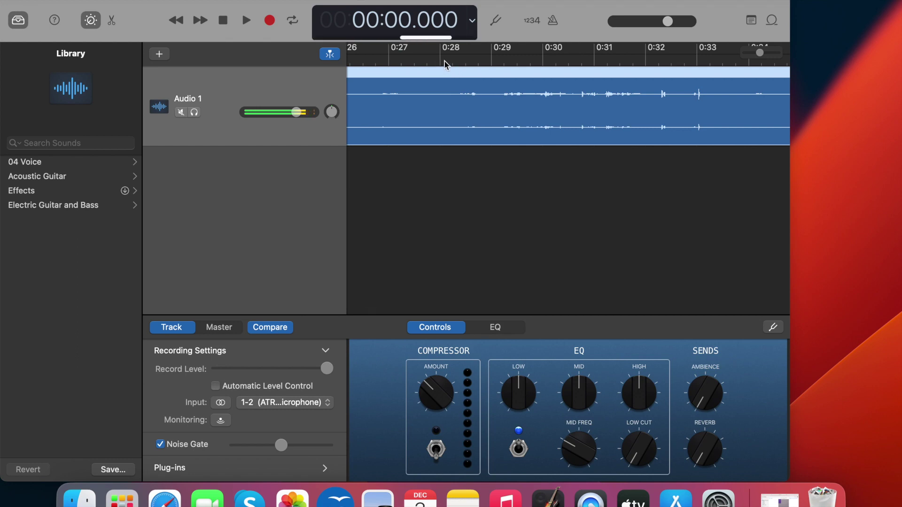
{"action": "scroll", "coordinate": [578, 150], "scroll_direction": "left", "scroll_amount": 1}
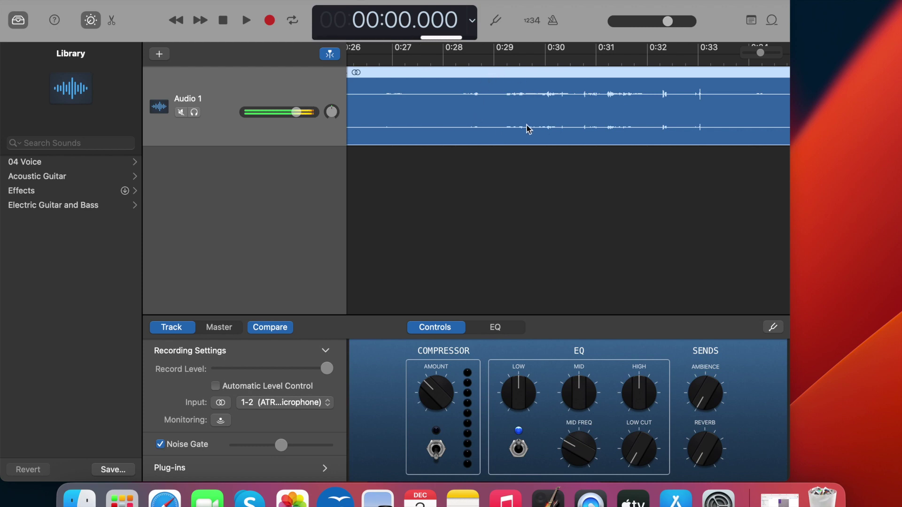
Play the recording from about 0:28, then stop it
{"action": "left_click", "coordinate": [443, 60]}
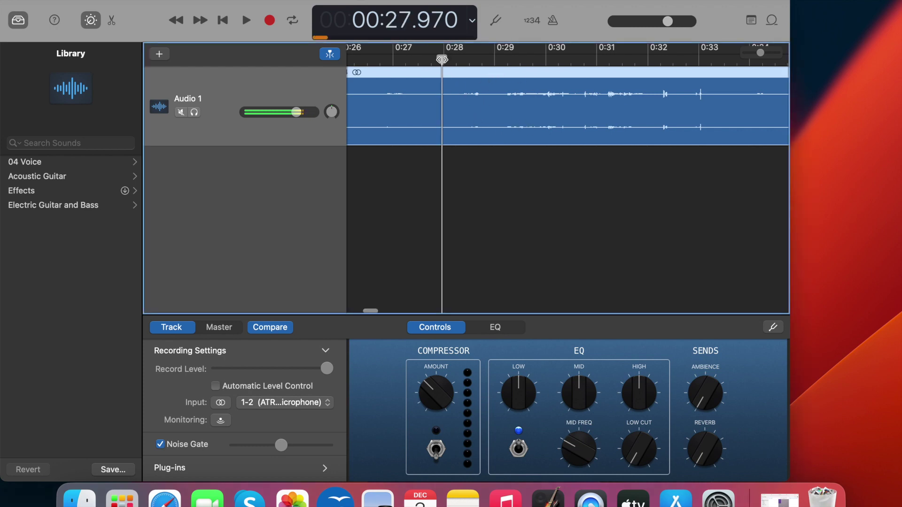
{"action": "left_click", "coordinate": [246, 20]}
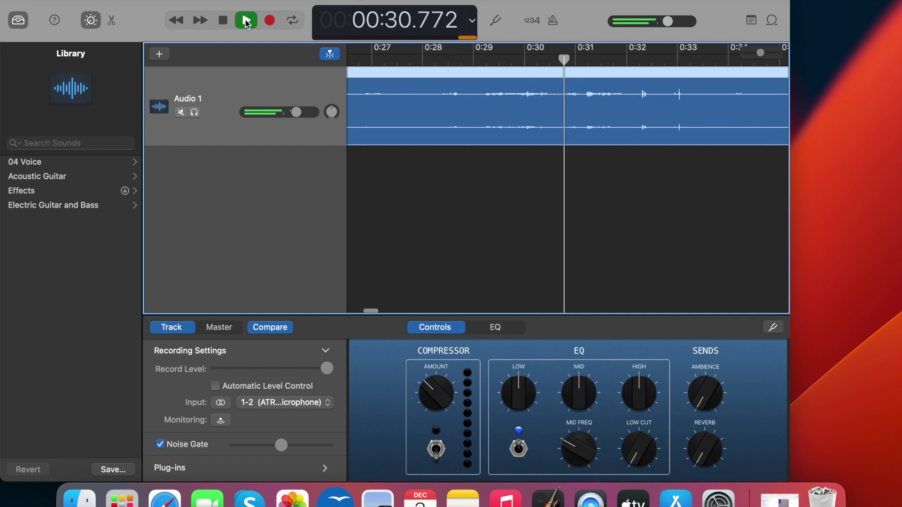
{"action": "left_click", "coordinate": [247, 21]}
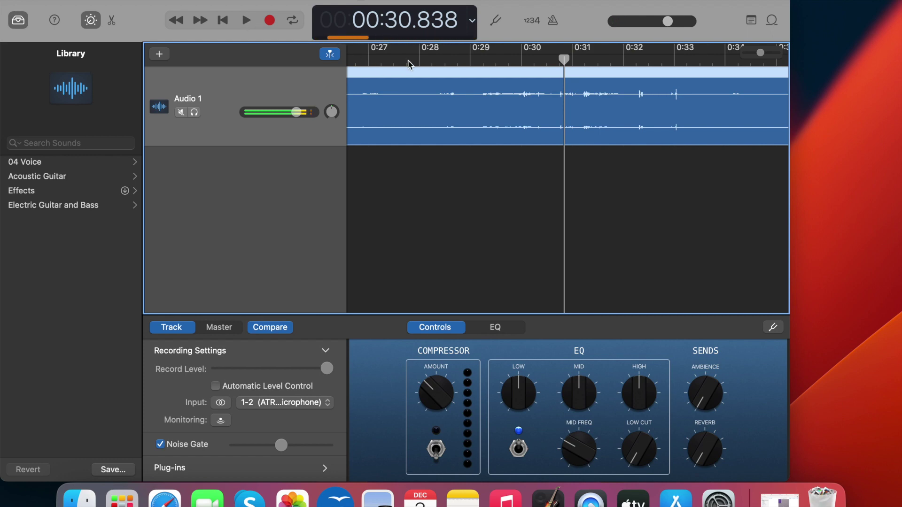
Play the recording again from 0:38.7, stopping near 0:40.9
{"action": "scroll", "coordinate": [571, 131], "scroll_direction": "right", "scroll_amount": 8}
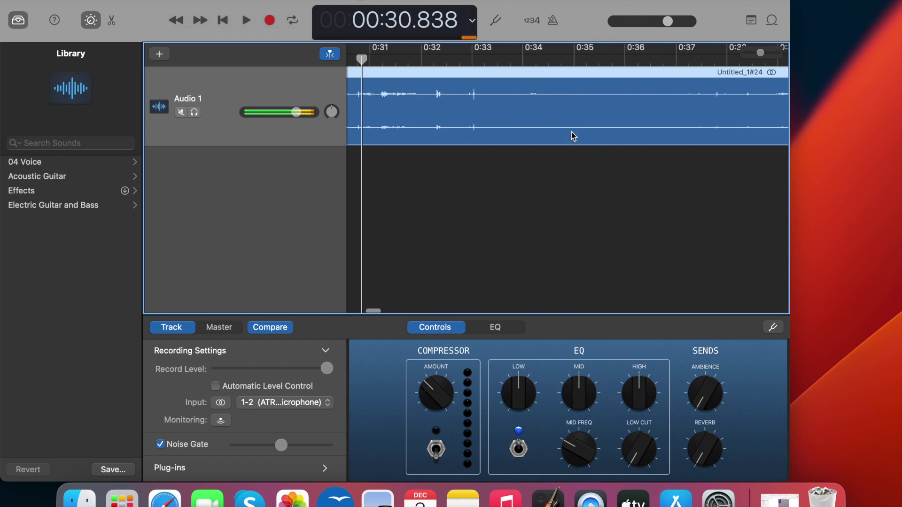
{"action": "scroll", "coordinate": [571, 132], "scroll_direction": "right", "scroll_amount": 8}
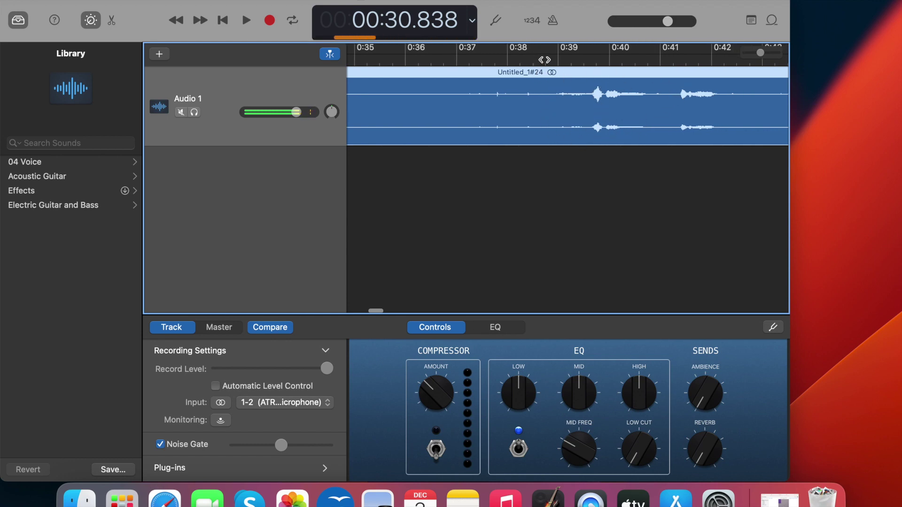
{"action": "left_click", "coordinate": [545, 60]}
{"action": "key", "text": "space"}
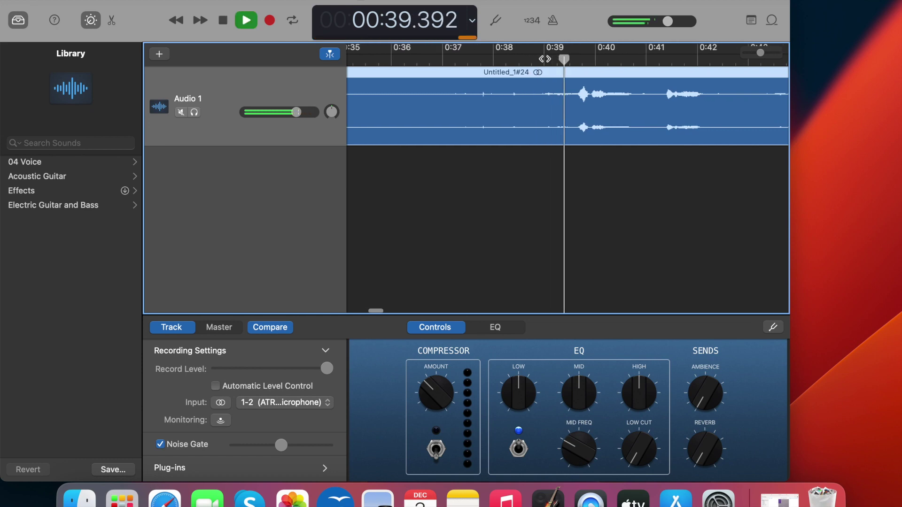
{"action": "key", "text": "space"}
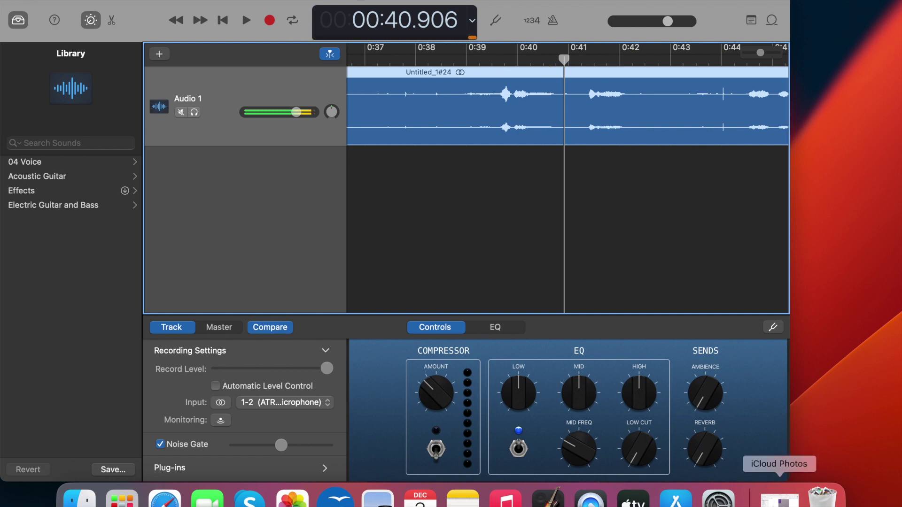
Play and pause the November 21, 2022 video, rewind it to 0:00, then return to GarageBand
{"action": "left_click", "coordinate": [779, 496]}
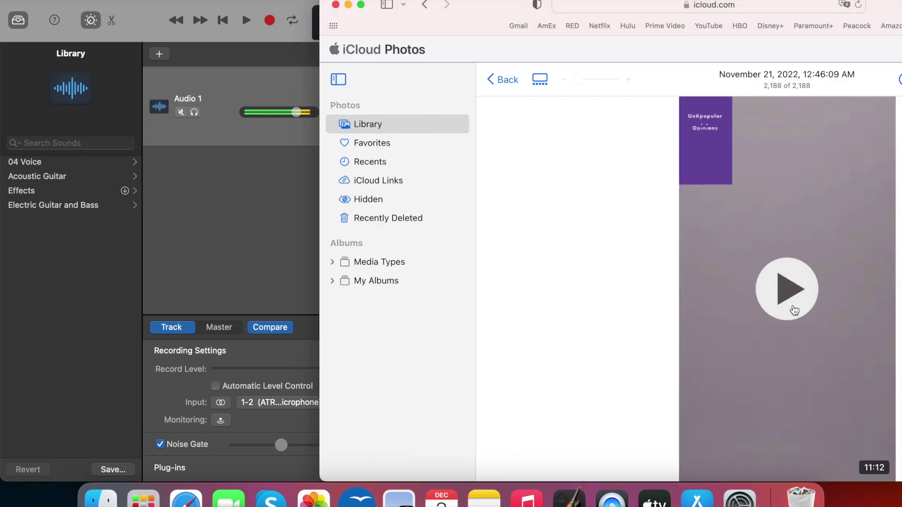
{"action": "left_click", "coordinate": [794, 310]}
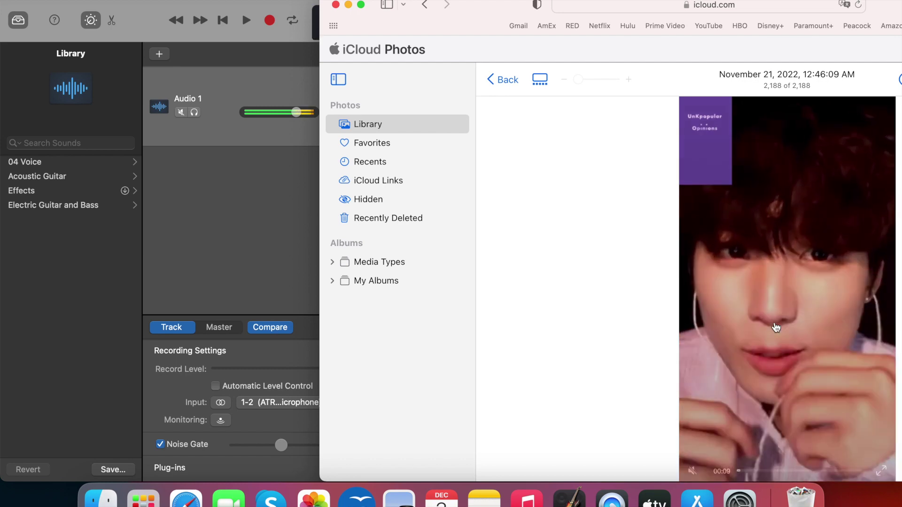
{"action": "left_click", "coordinate": [776, 328]}
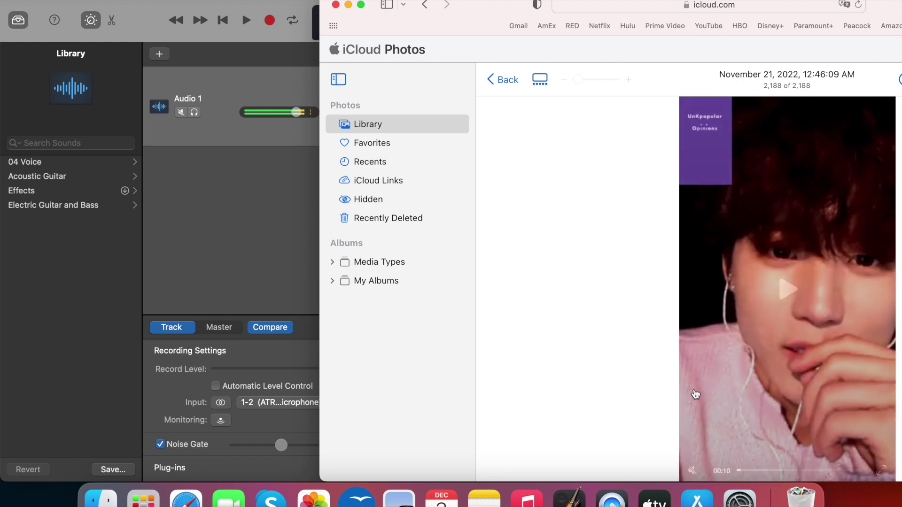
{"action": "left_click", "coordinate": [739, 471]}
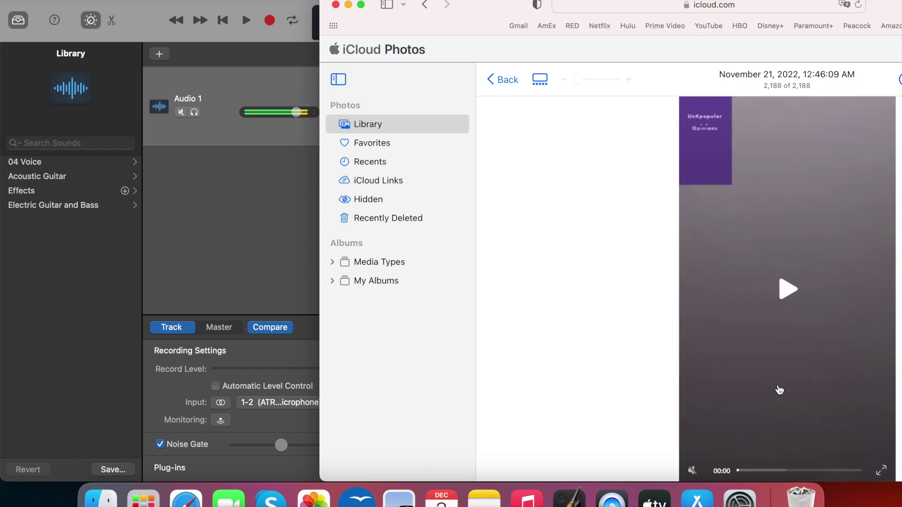
{"action": "left_click", "coordinate": [804, 295]}
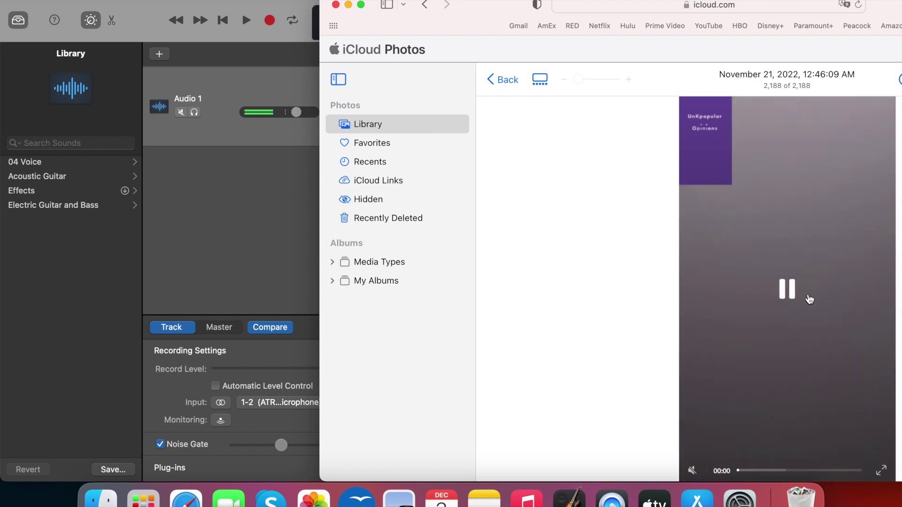
{"action": "left_click", "coordinate": [804, 295]}
{"action": "left_click", "coordinate": [242, 194]}
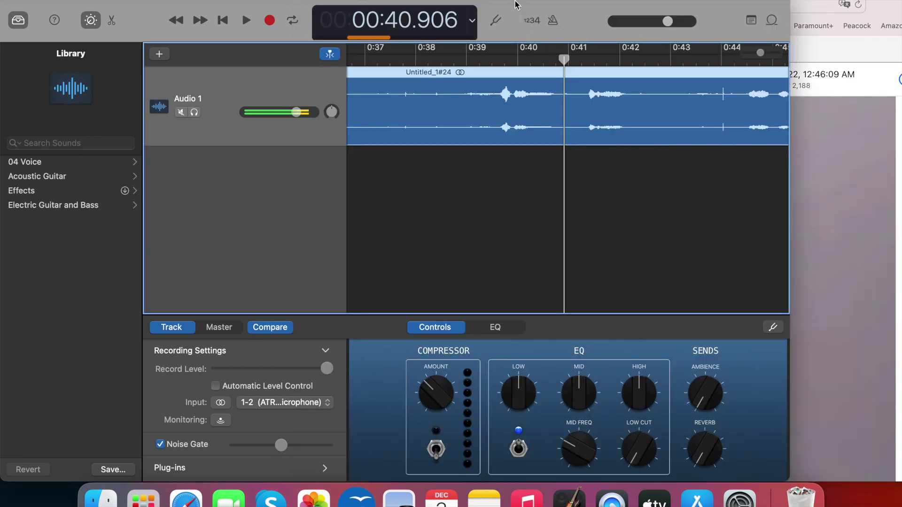
Play the recording from 0:40.9 to 0:44.6, then play the iCloud video to 00:10 for comparison
{"action": "key", "text": "space"}
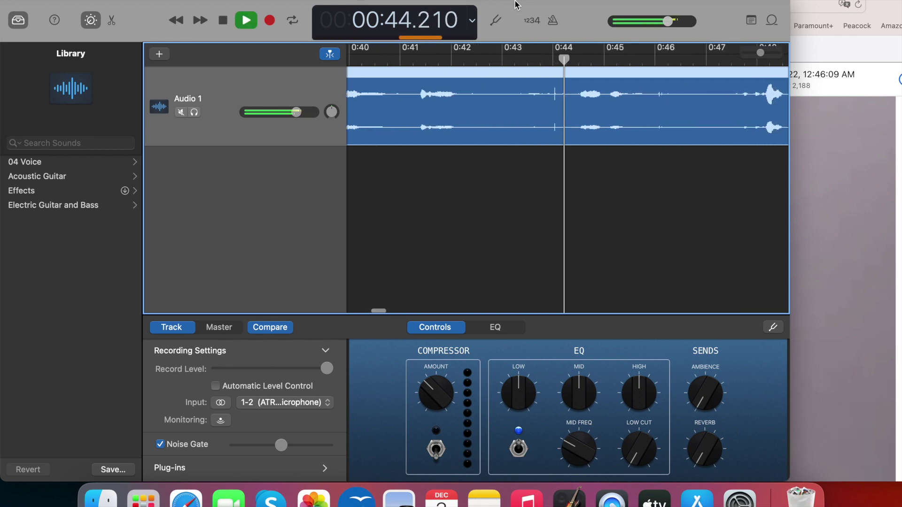
{"action": "key", "text": "space"}
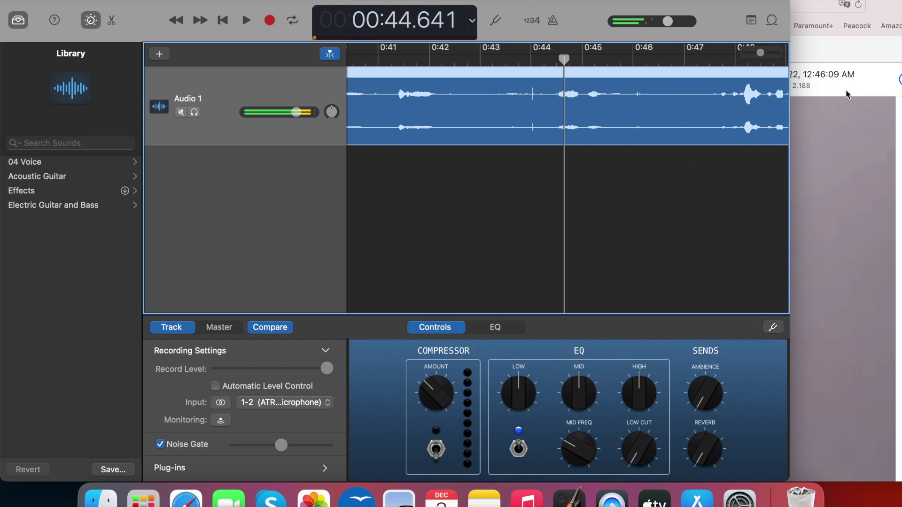
{"action": "left_click", "coordinate": [889, 11]}
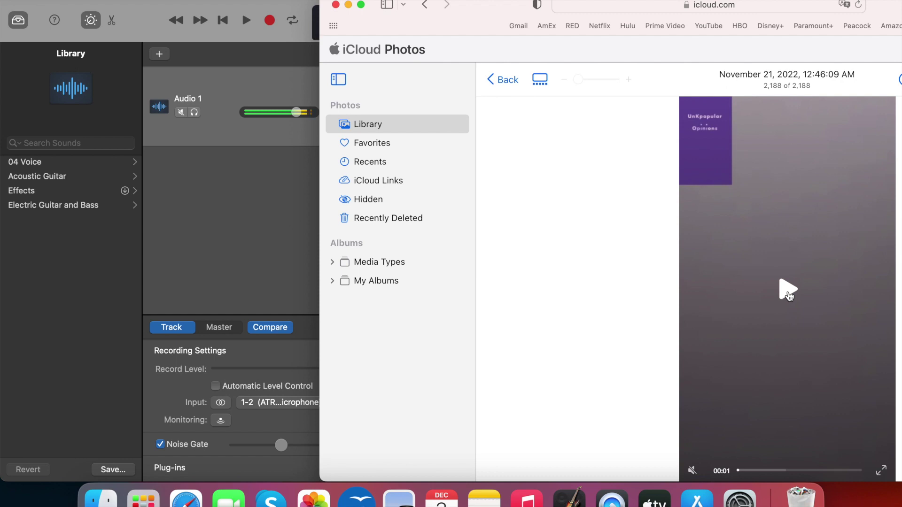
{"action": "left_click", "coordinate": [789, 295]}
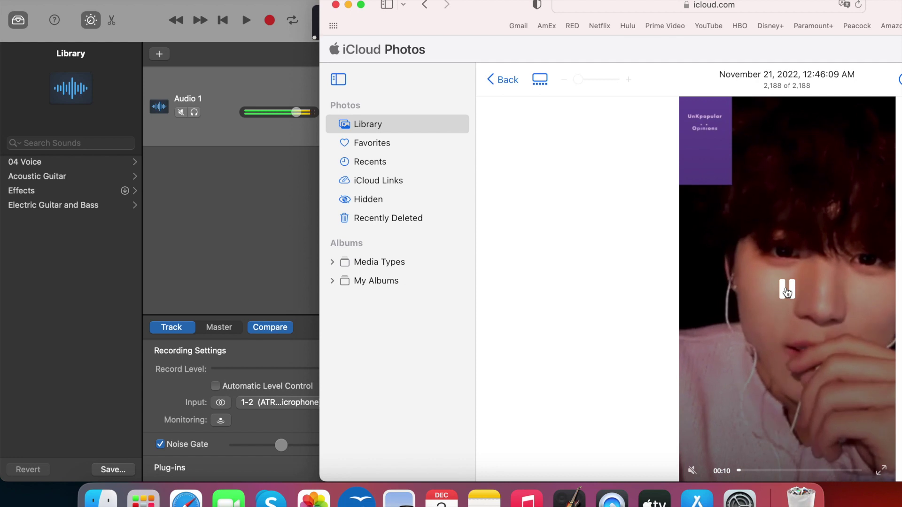
{"action": "left_click", "coordinate": [788, 290]}
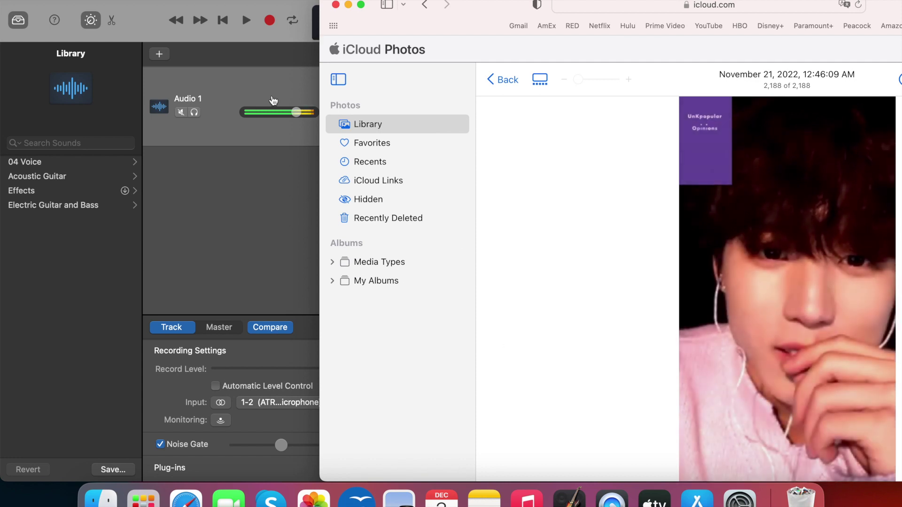
{"action": "left_click", "coordinate": [303, 5]}
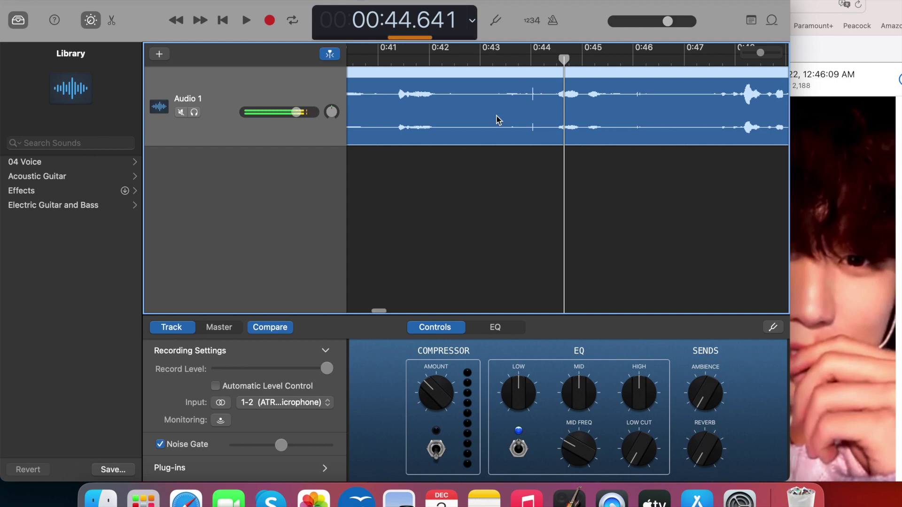
Scroll the timeline back and move the GarageBand playhead to 0:34
{"action": "scroll", "coordinate": [499, 120], "scroll_direction": "left", "scroll_amount": 3}
{"action": "scroll", "coordinate": [499, 120], "scroll_direction": "left", "scroll_amount": 8}
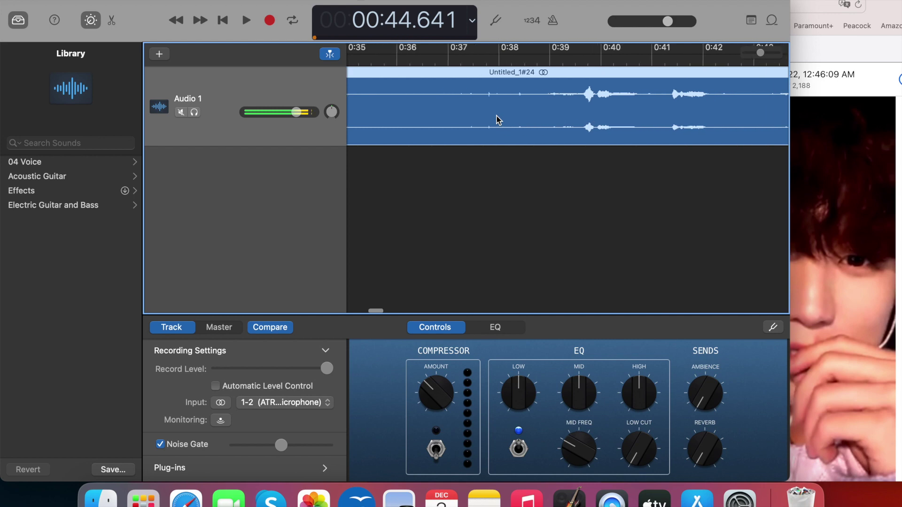
{"action": "scroll", "coordinate": [499, 121], "scroll_direction": "left", "scroll_amount": 2}
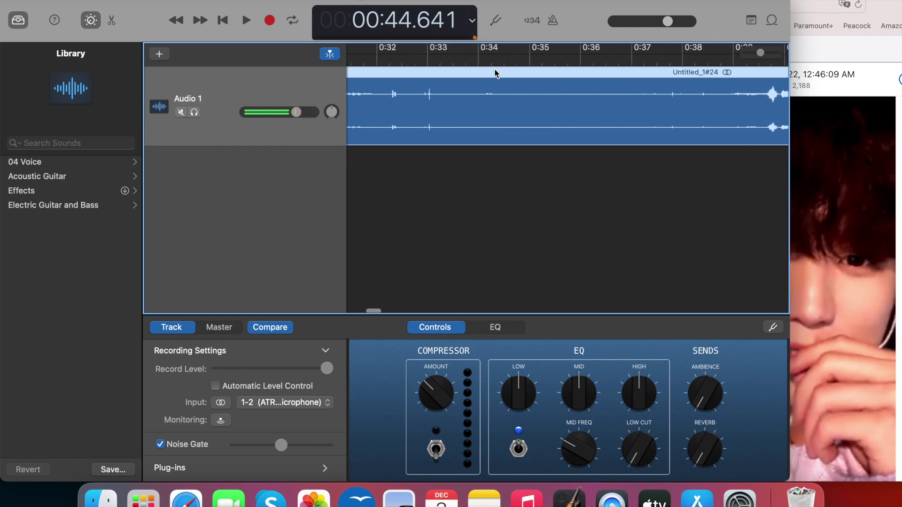
{"action": "left_click", "coordinate": [479, 61]}
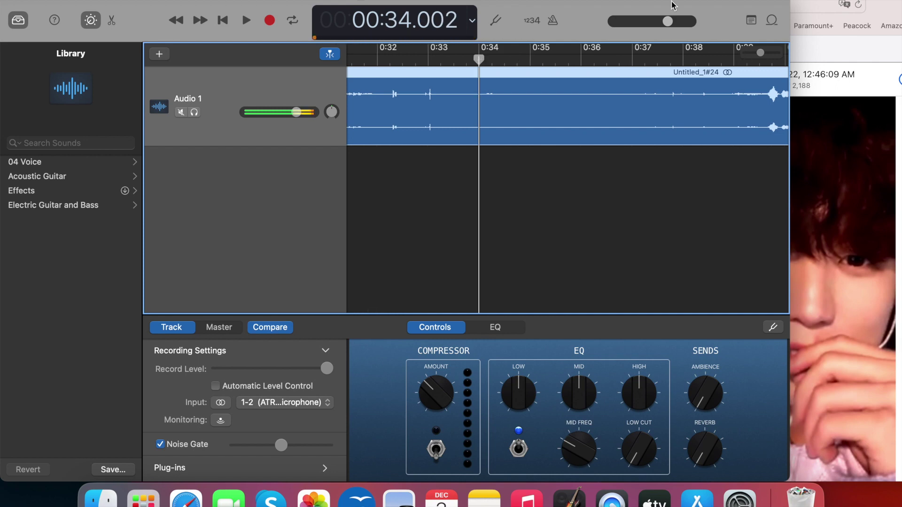
Play the fan-call video from 00:00 alongside the recording to compare their timing
{"action": "left_click_drag", "start_coordinate": [701, 2], "coordinate": [591, 3]}
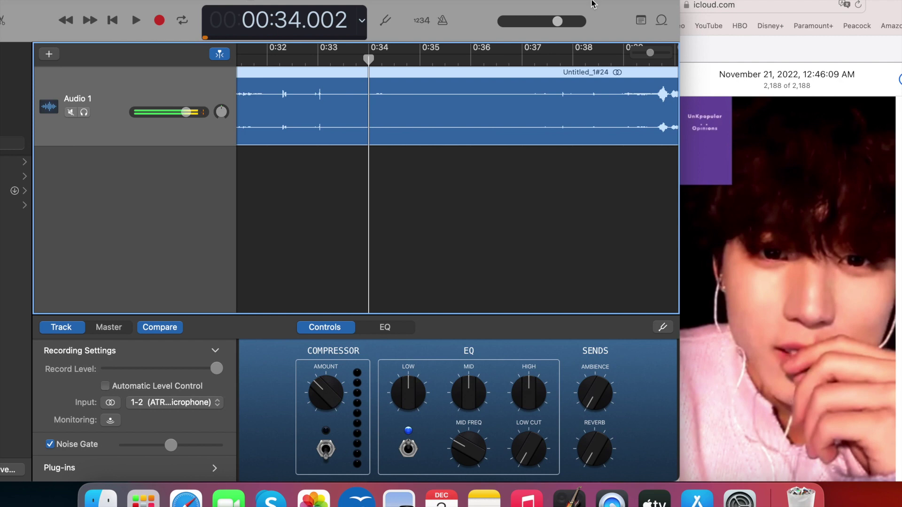
{"action": "left_click", "coordinate": [843, 51]}
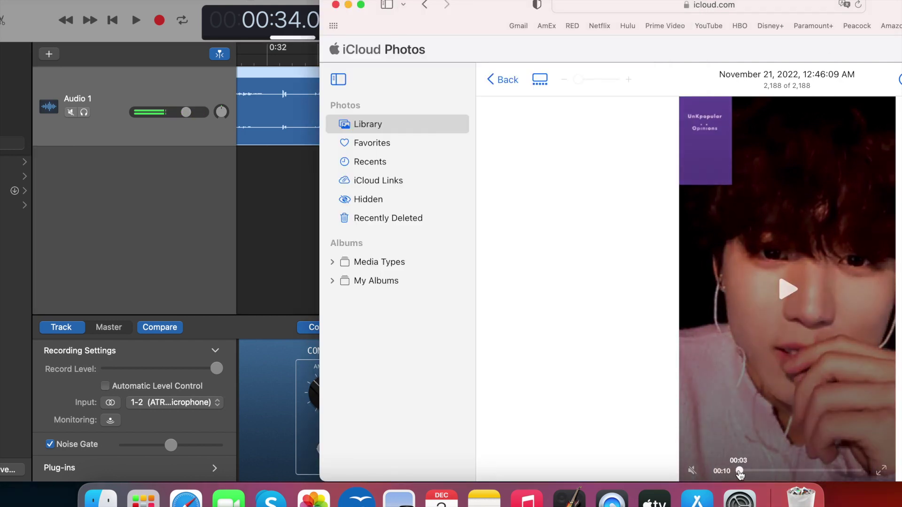
{"action": "left_click", "coordinate": [737, 471]}
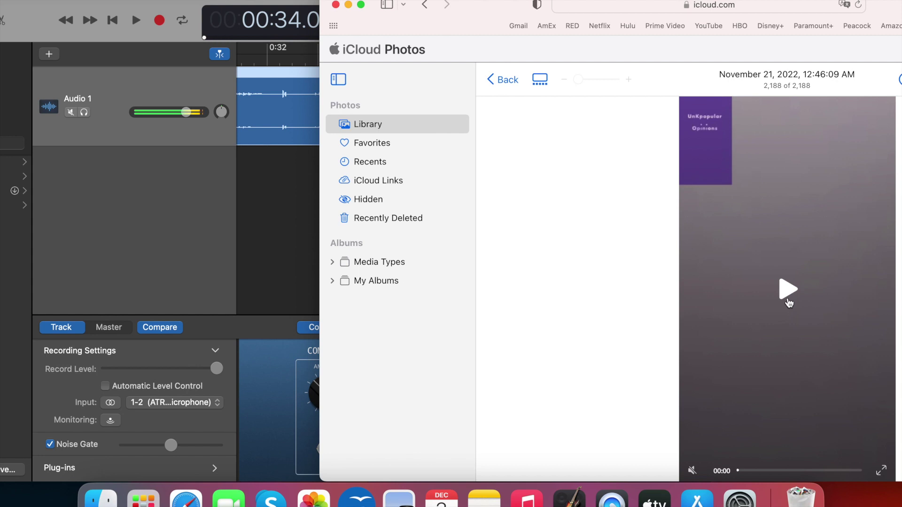
{"action": "left_click", "coordinate": [788, 302]}
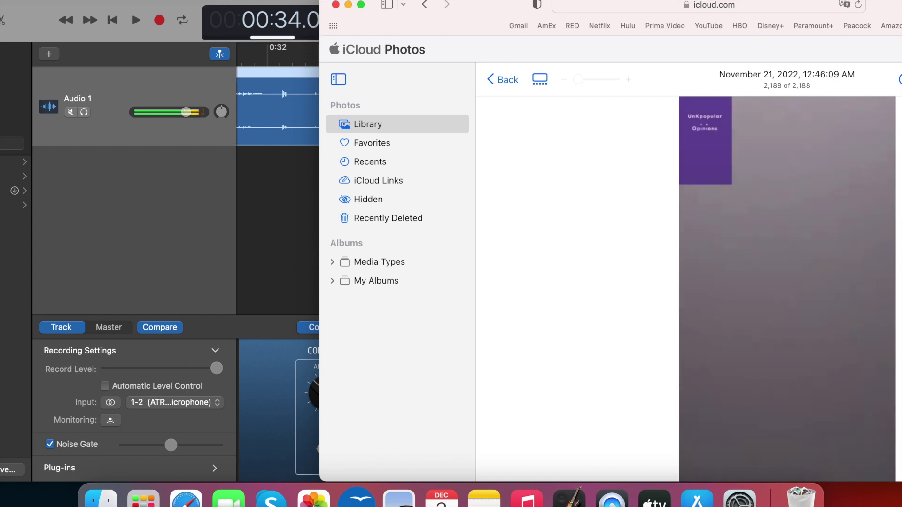
{"action": "left_click", "coordinate": [136, 20]}
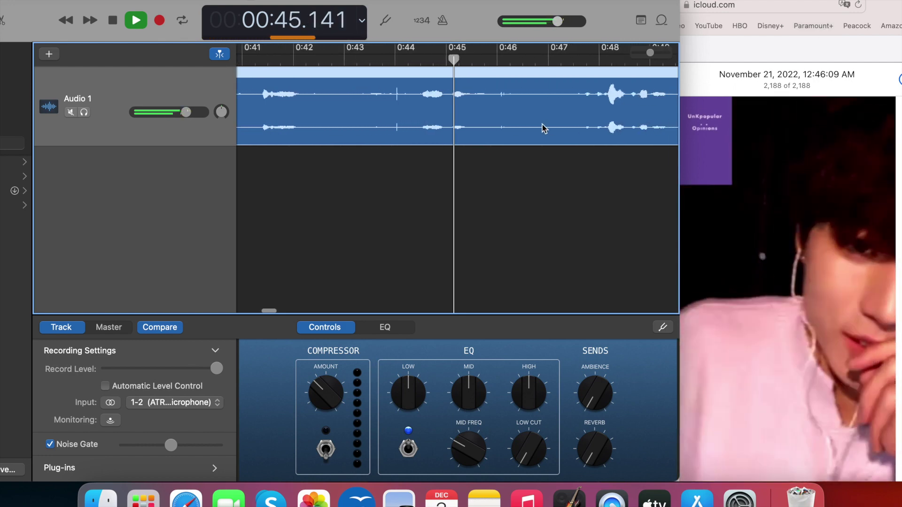
{"action": "left_click", "coordinate": [137, 23]}
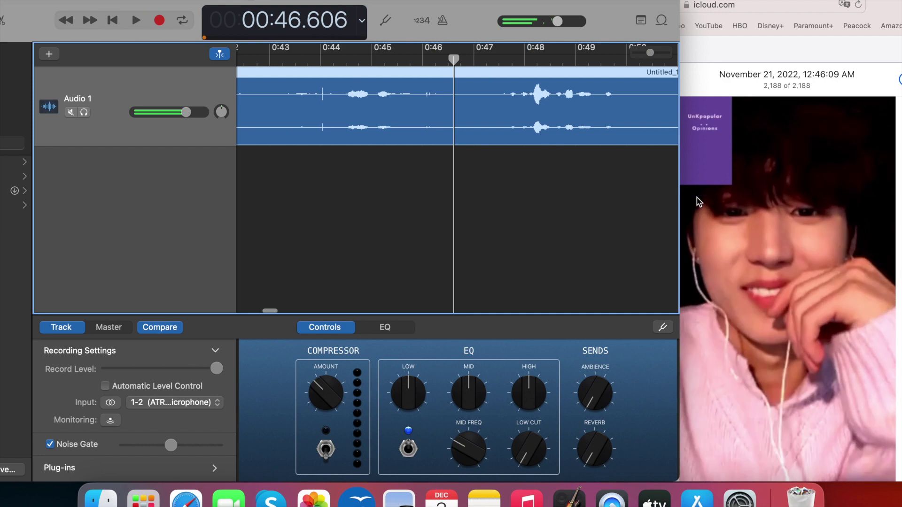
{"action": "left_click", "coordinate": [711, 243]}
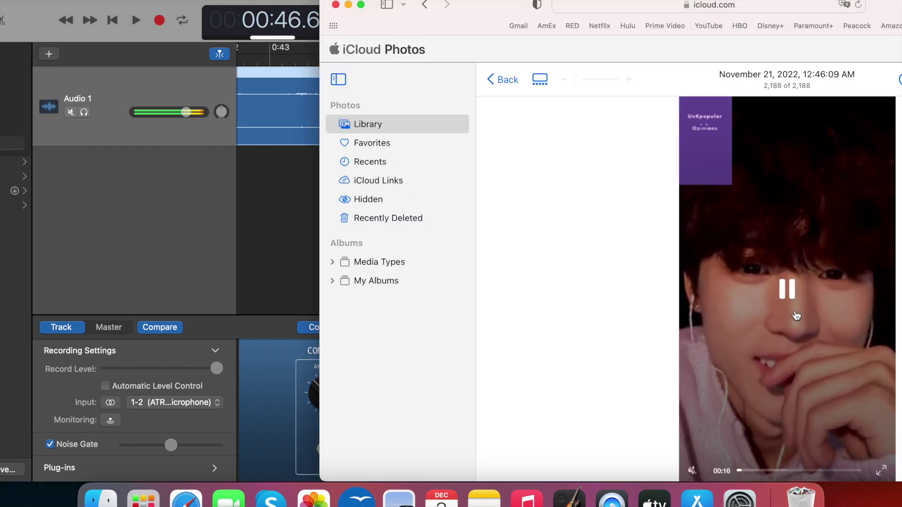
{"action": "left_click", "coordinate": [792, 295]}
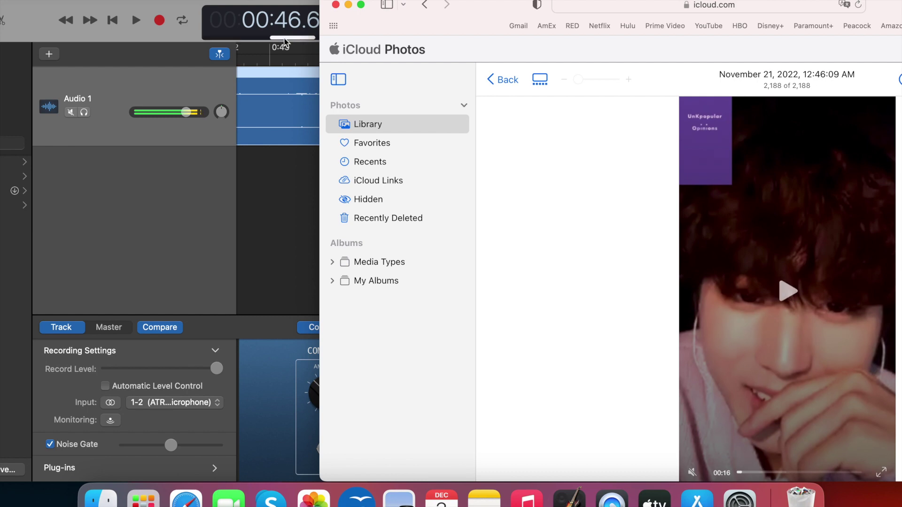
{"action": "left_click", "coordinate": [187, 5]}
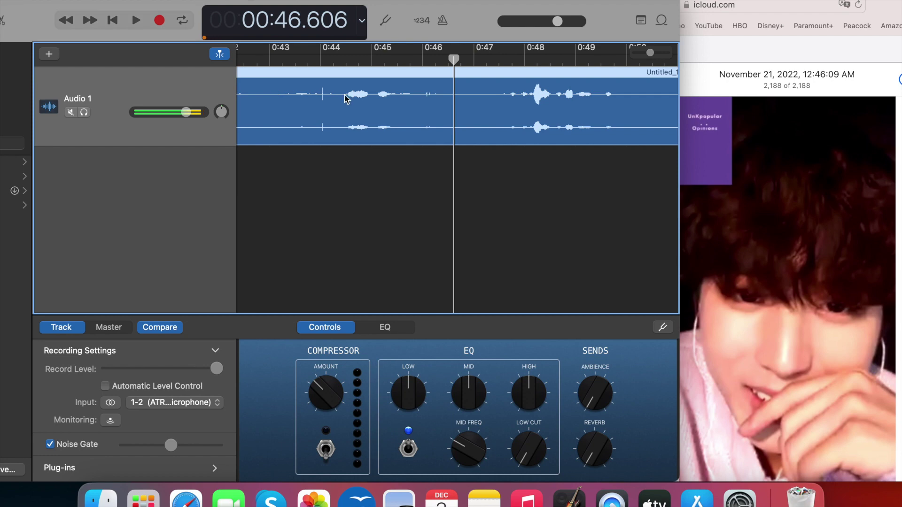
Set the playhead at 0:35.5 and split the recording there
{"action": "scroll", "coordinate": [427, 104], "scroll_direction": "left", "scroll_amount": 3}
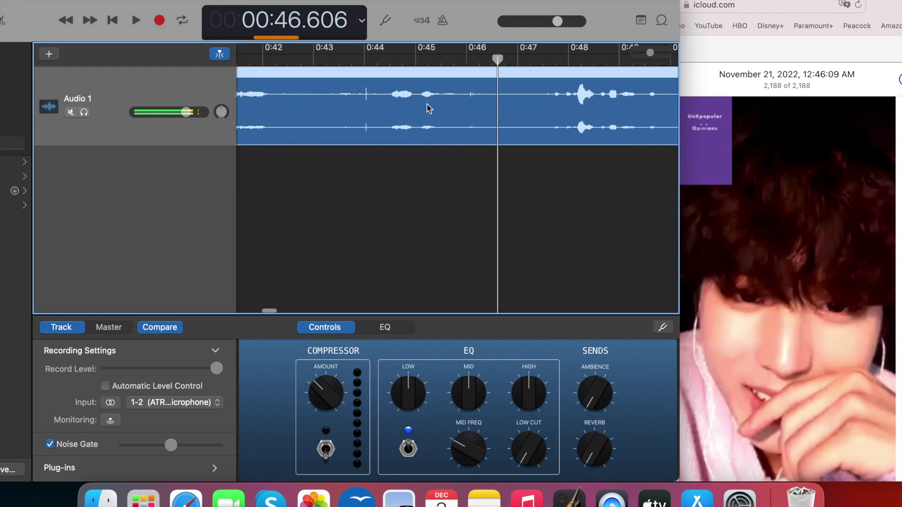
{"action": "scroll", "coordinate": [429, 108], "scroll_direction": "left", "scroll_amount": 10}
{"action": "mouse_move", "coordinate": [479, 60]}
{"action": "left_mouse_down"}
{"action": "mouse_move", "coordinate": [486, 65]}
{"action": "mouse_move", "coordinate": [481, 57]}
{"action": "left_mouse_up"}
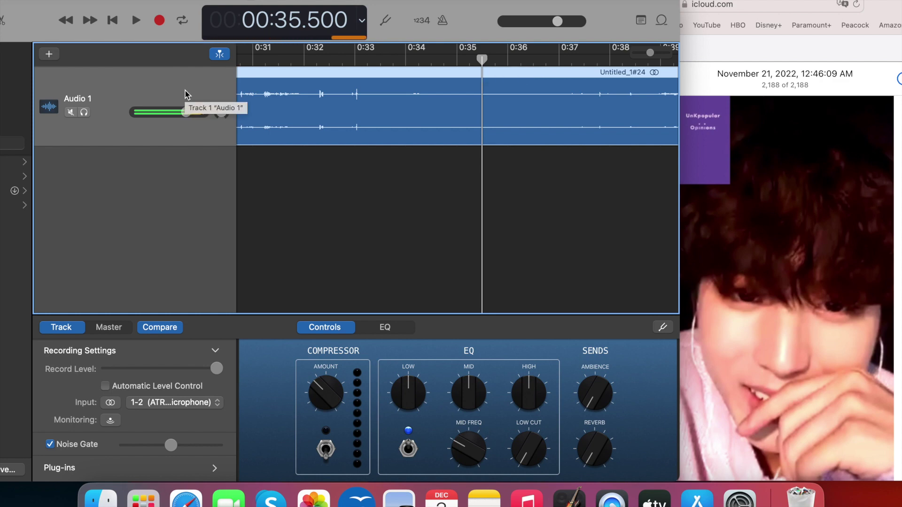
{"action": "key", "text": "super+t"}
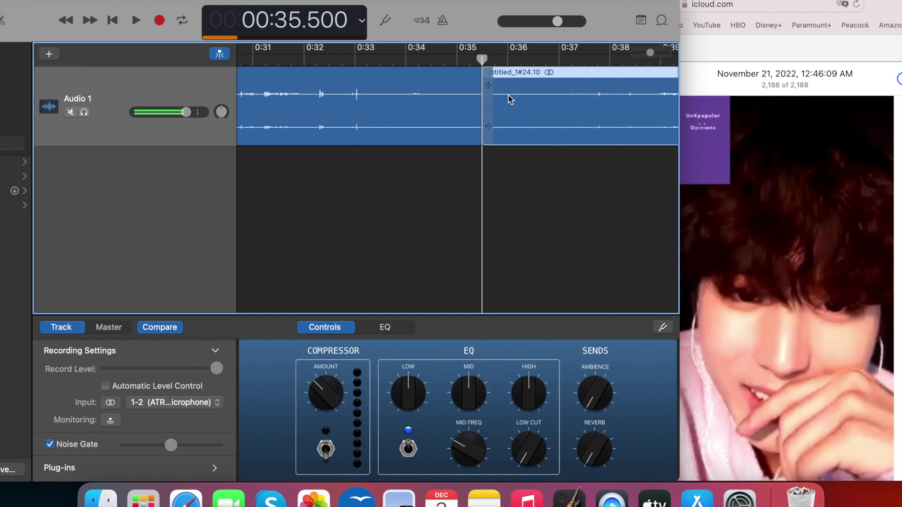
Delete the region before 0:35.5 and drag Untitled_1#24.10 to 0:00 on Audio 1
{"action": "left_click", "coordinate": [452, 86]}
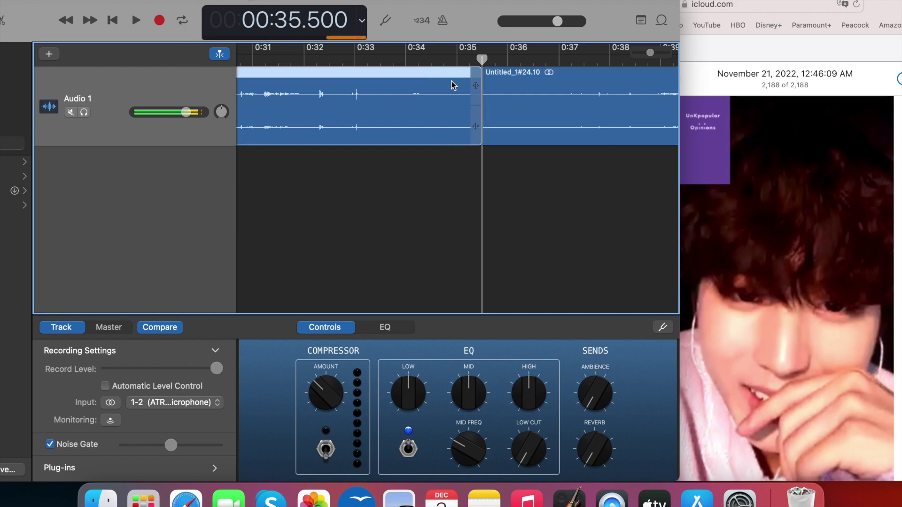
{"action": "key", "text": "Delete"}
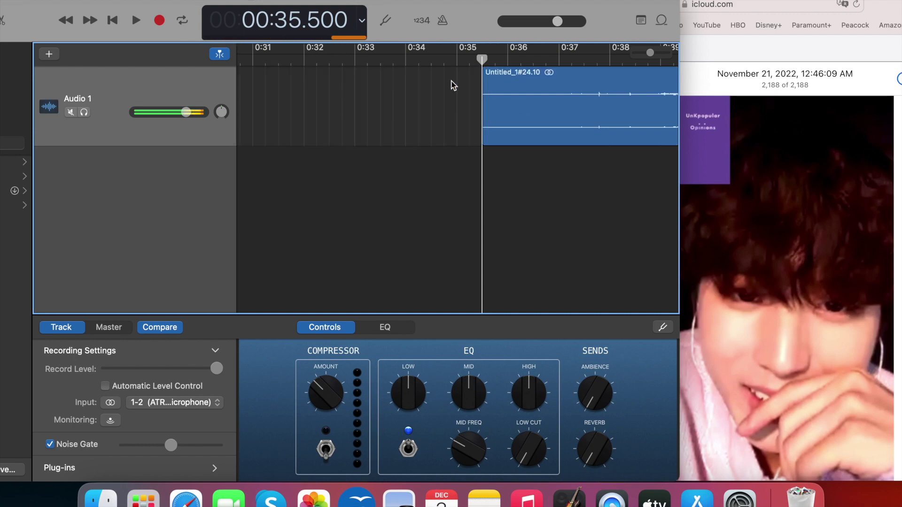
{"action": "left_click_drag", "start_coordinate": [514, 84], "coordinate": [230, 92]}
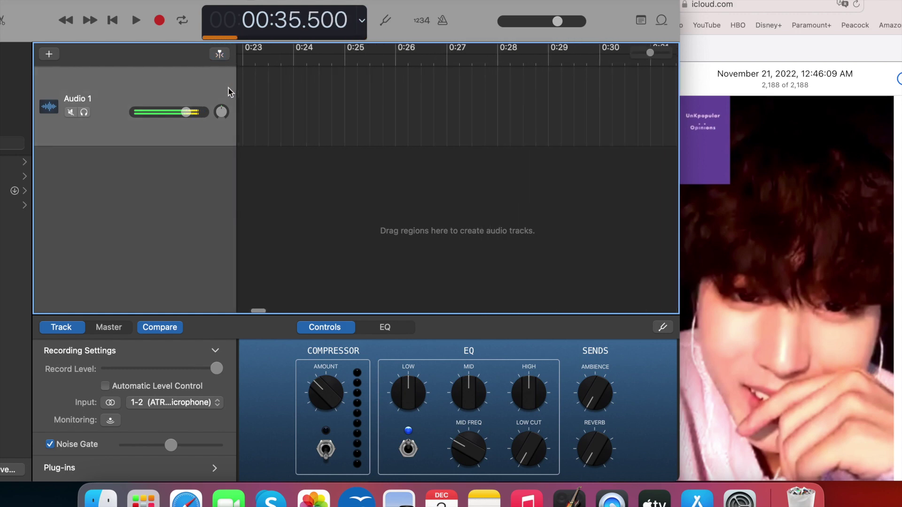
{"action": "scroll", "coordinate": [231, 91], "scroll_direction": "left", "scroll_amount": 10}
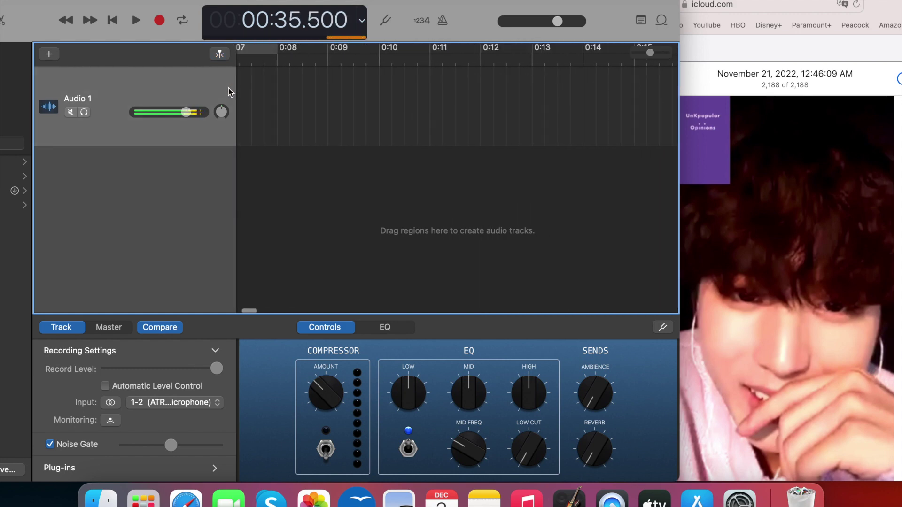
{"action": "left_click_drag", "start_coordinate": [230, 92], "coordinate": [256, 92]}
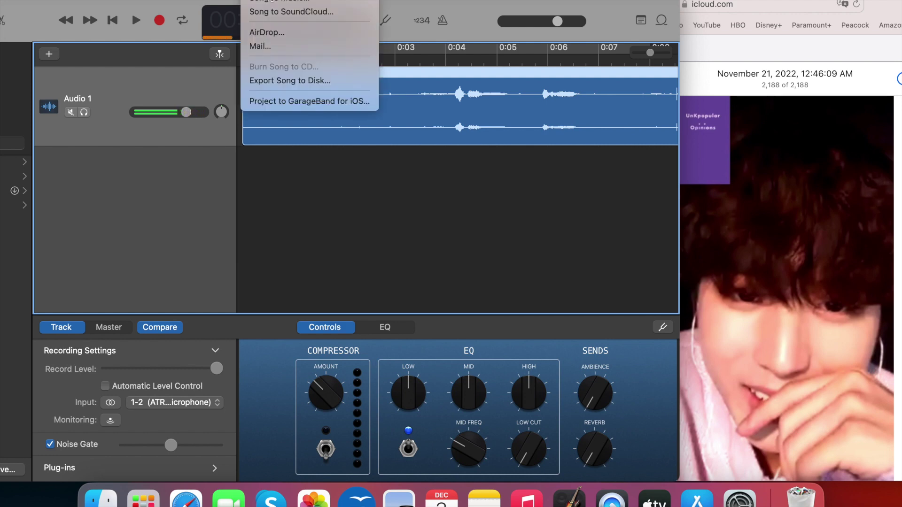
Share the song to Music with the date removed so it's titled JUST B, at Highest Quality
{"action": "left_click", "coordinate": [273, 2]}
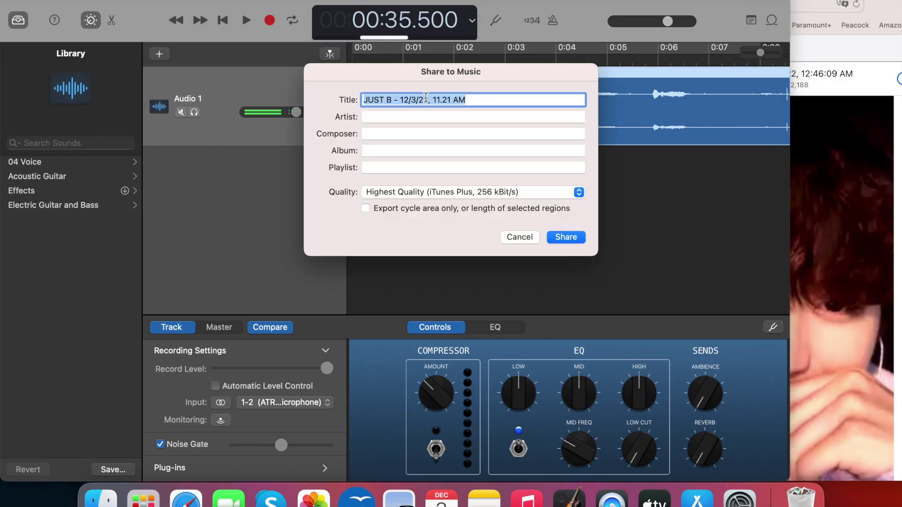
{"action": "left_click", "coordinate": [479, 98]}
{"action": "left_click_drag", "start_coordinate": [479, 99], "coordinate": [393, 100]}
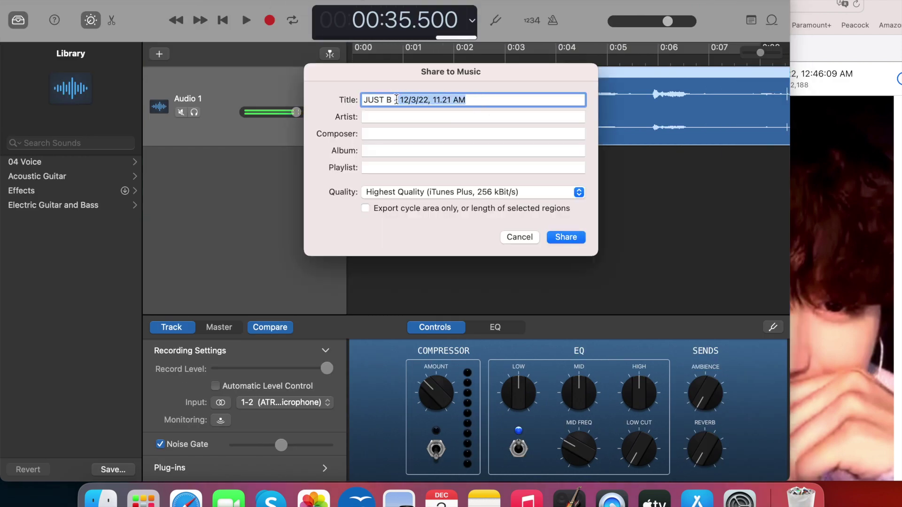
{"action": "key", "text": "BackSpace"}
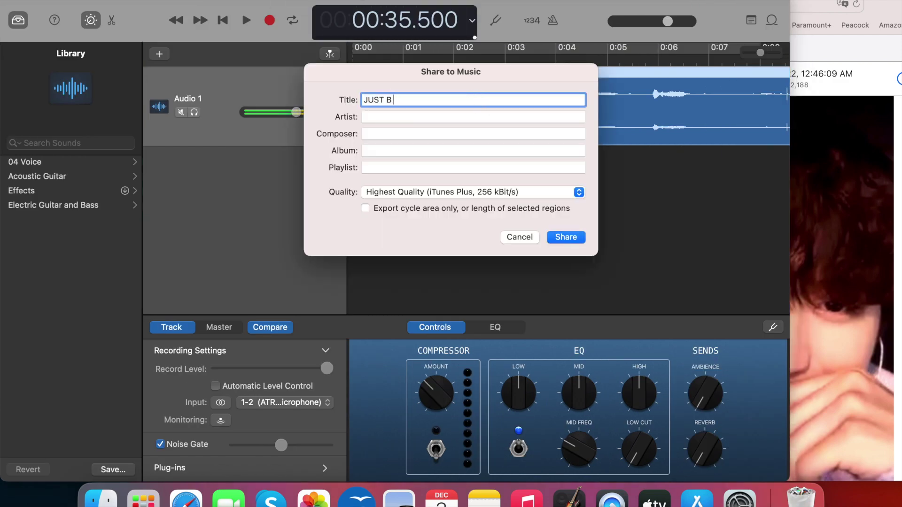
{"action": "left_click", "coordinate": [396, 193]}
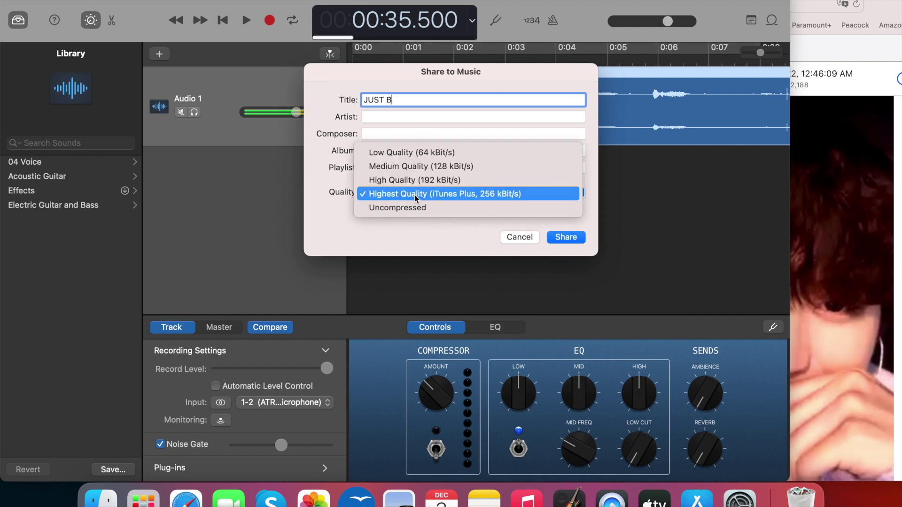
{"action": "left_click", "coordinate": [415, 243]}
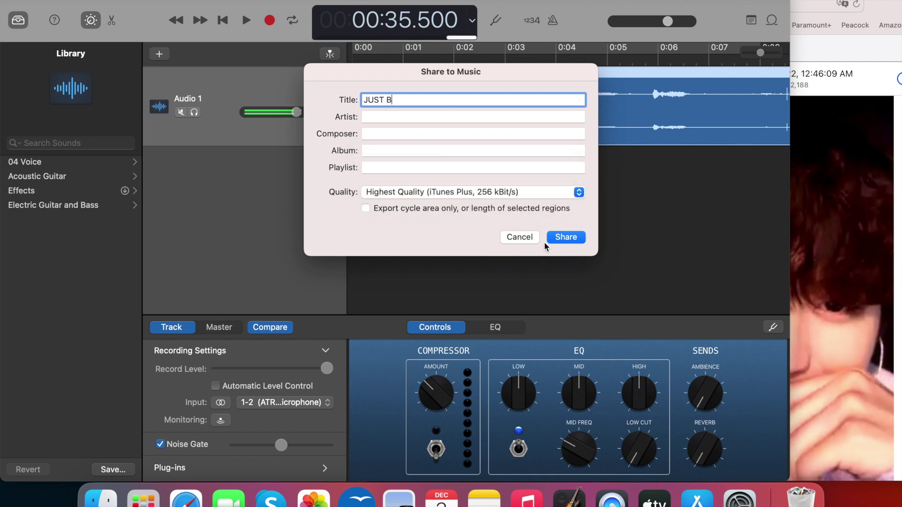
{"action": "left_click", "coordinate": [566, 238]}
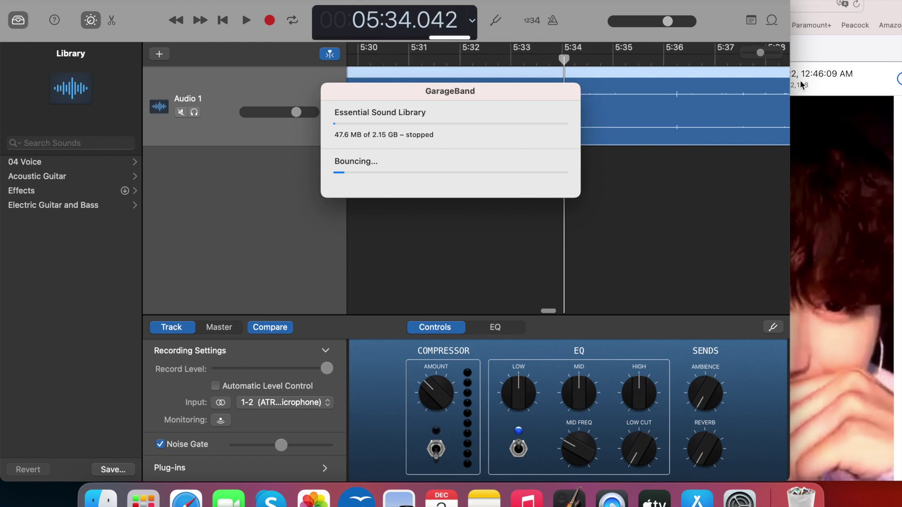
Bring the iCloud Photos browser window forward and minimize it
{"action": "left_click", "coordinate": [881, 2]}
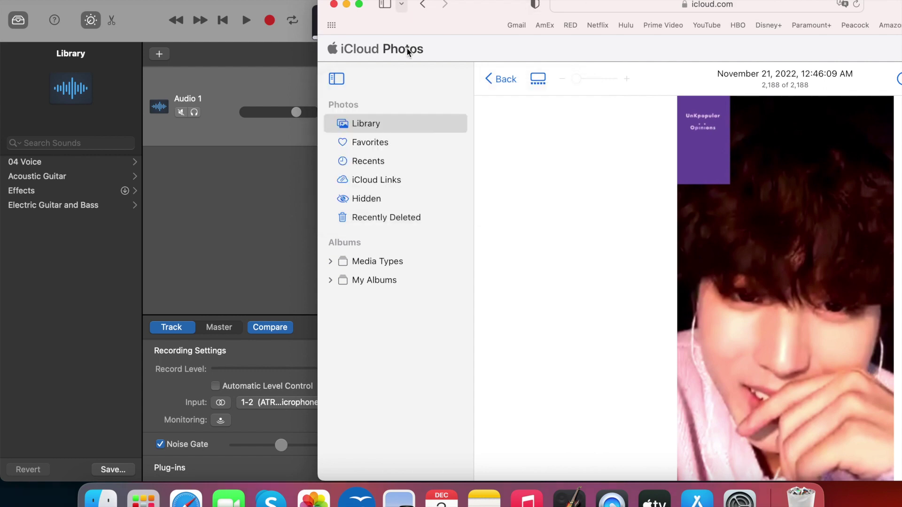
{"action": "left_click", "coordinate": [349, 6]}
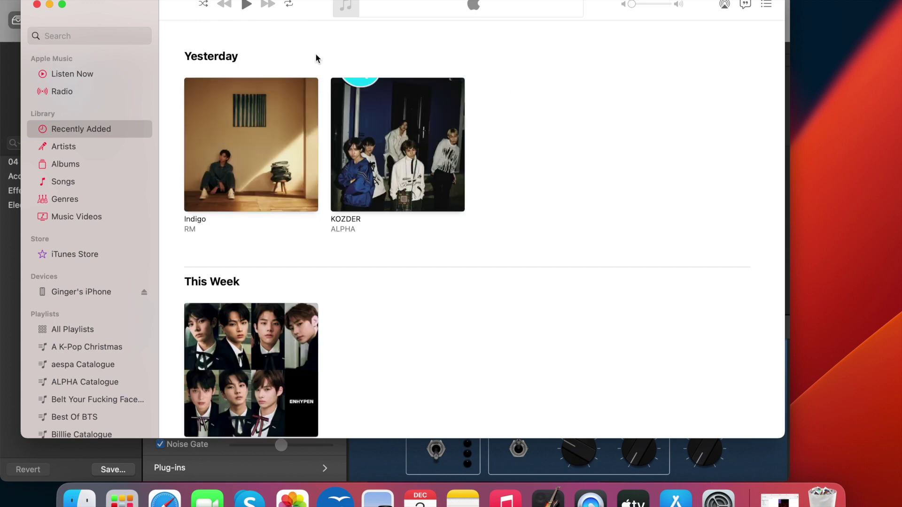
Check GarageBand's Converting to AAC progress, then return to Music's Recently Added to find JUST B
{"action": "left_click_drag", "start_coordinate": [184, 13], "coordinate": [231, 9]}
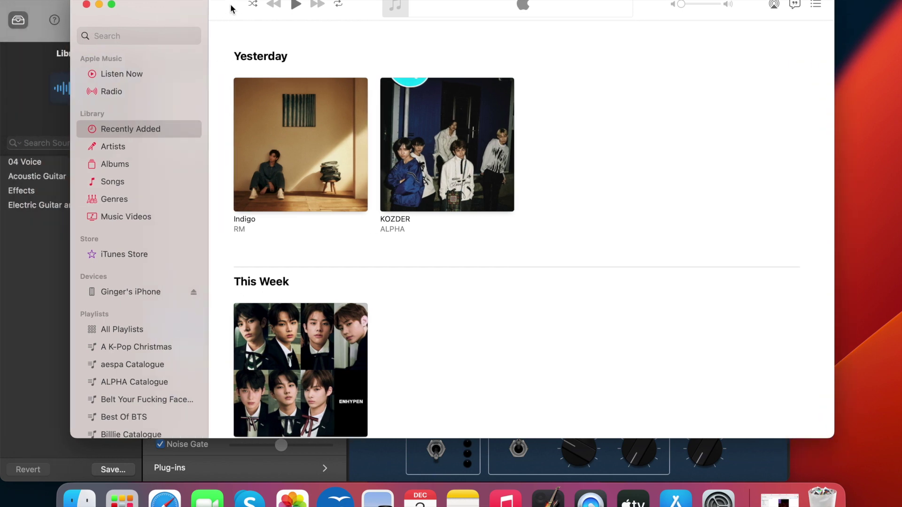
{"action": "left_click", "coordinate": [47, 6]}
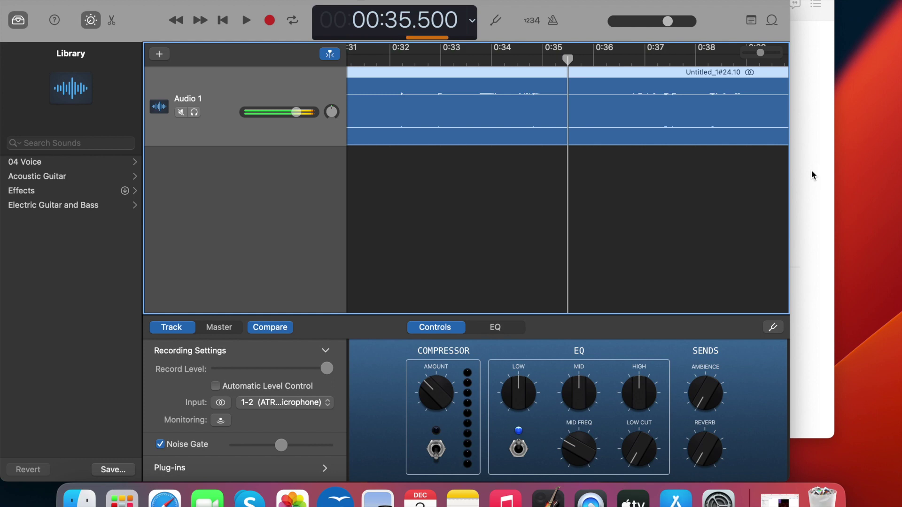
{"action": "left_click", "coordinate": [811, 170]}
{"action": "mouse_move", "coordinate": [360, 170]}
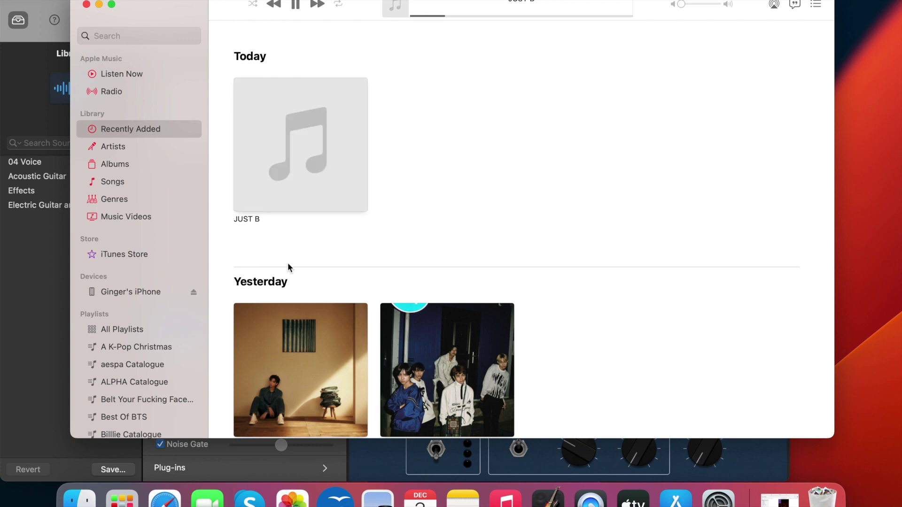
Sync the connected iPhone 11 with the Mac from its Finder sidebar entry
{"action": "left_click", "coordinate": [80, 498]}
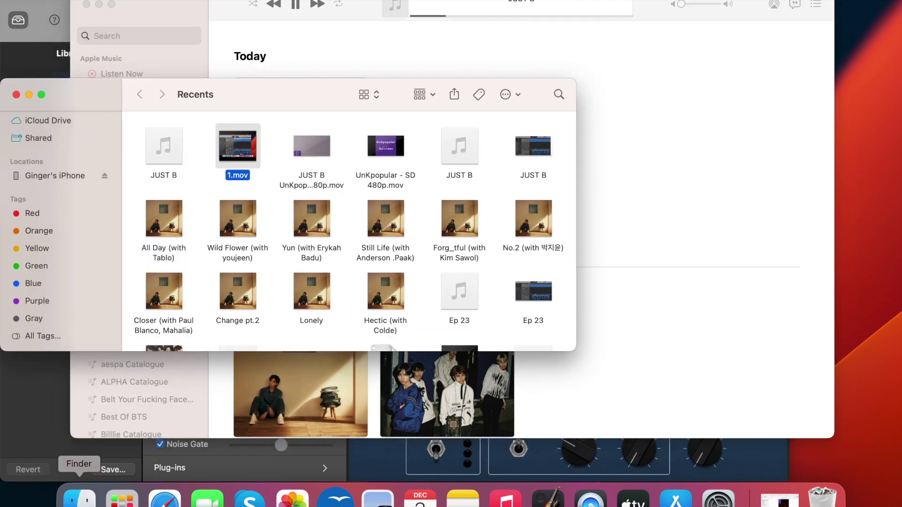
{"action": "left_click", "coordinate": [68, 175]}
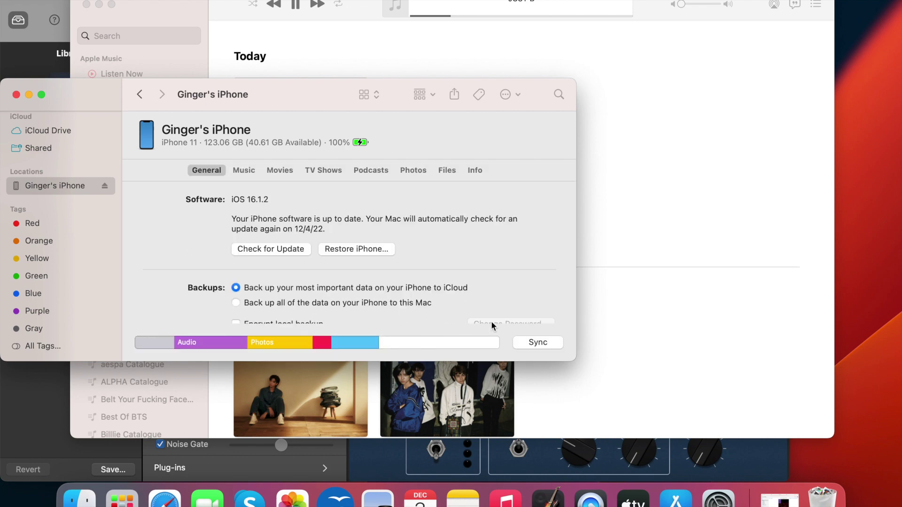
{"action": "left_click", "coordinate": [523, 341]}
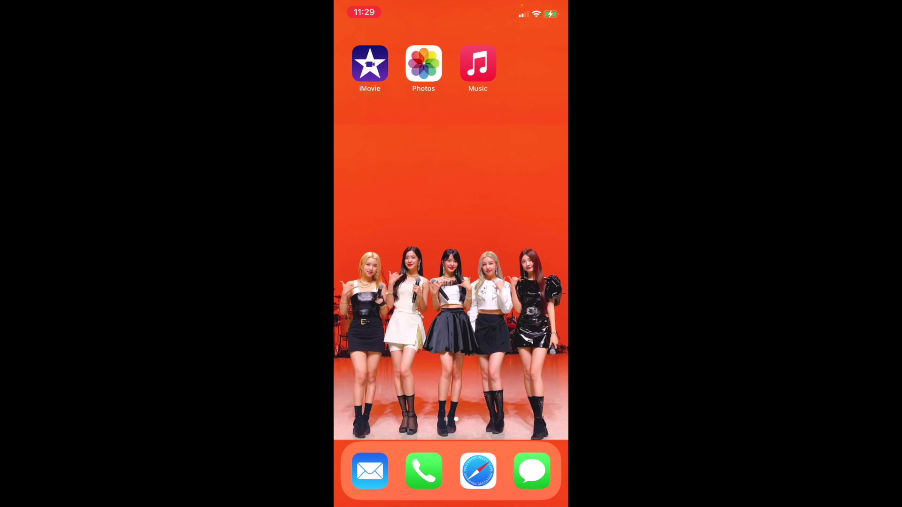
Leave Music, then open the 11:09 video from Photos Recents for editing
{"action": "left_click", "coordinate": [478, 63]}
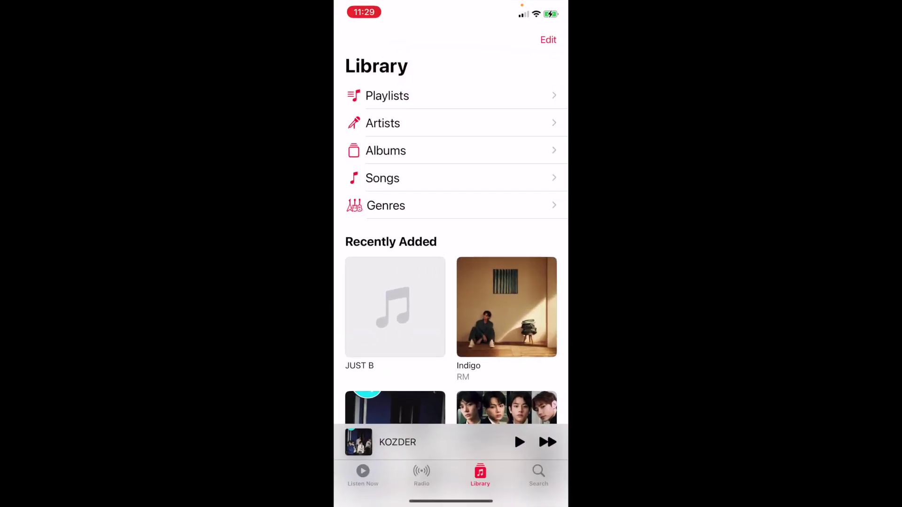
{"action": "left_click_drag", "start_coordinate": [451, 501], "coordinate": [451, 329]}
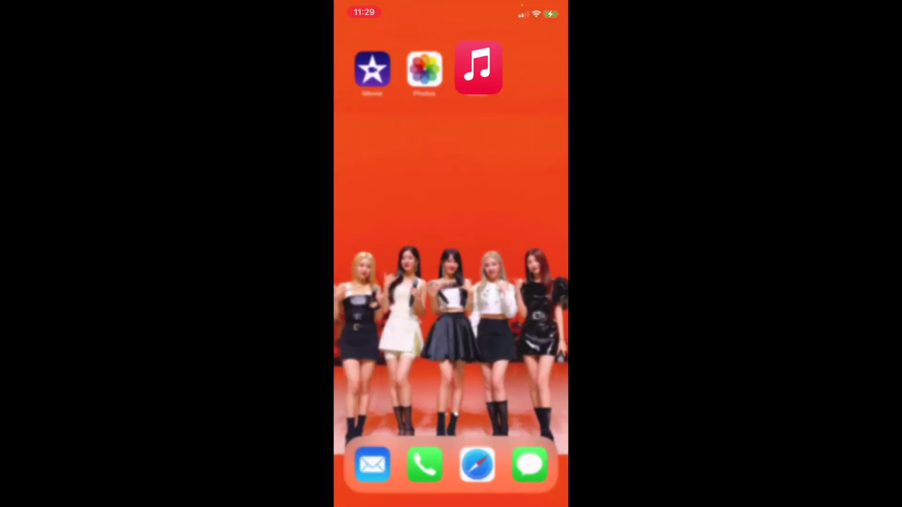
{"action": "left_click", "coordinate": [424, 70]}
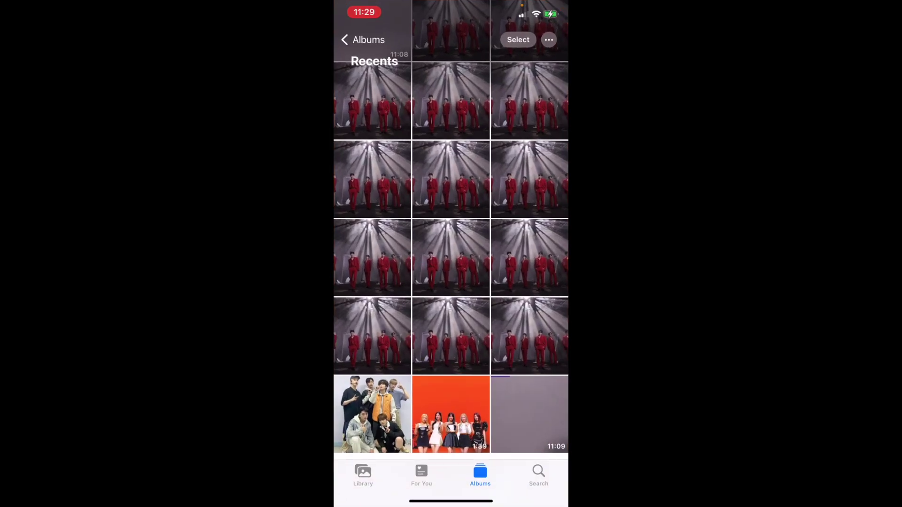
{"action": "left_click", "coordinate": [530, 415]}
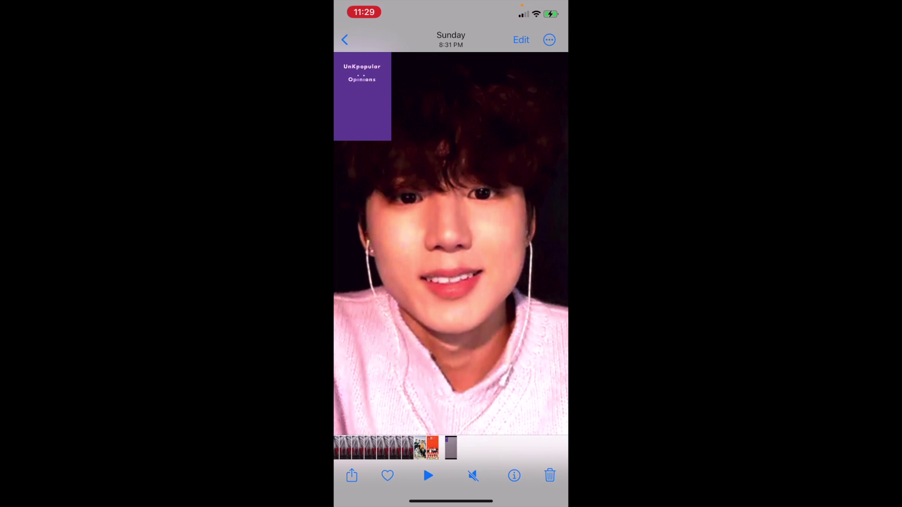
{"action": "left_click", "coordinate": [521, 40]}
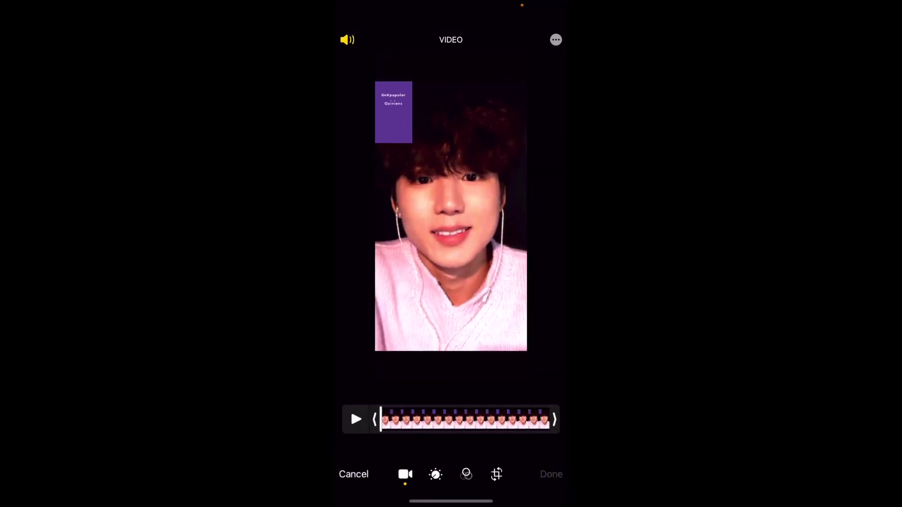
Switch the video editor to the Crop tools to rotate the clip
{"action": "left_click", "coordinate": [497, 474]}
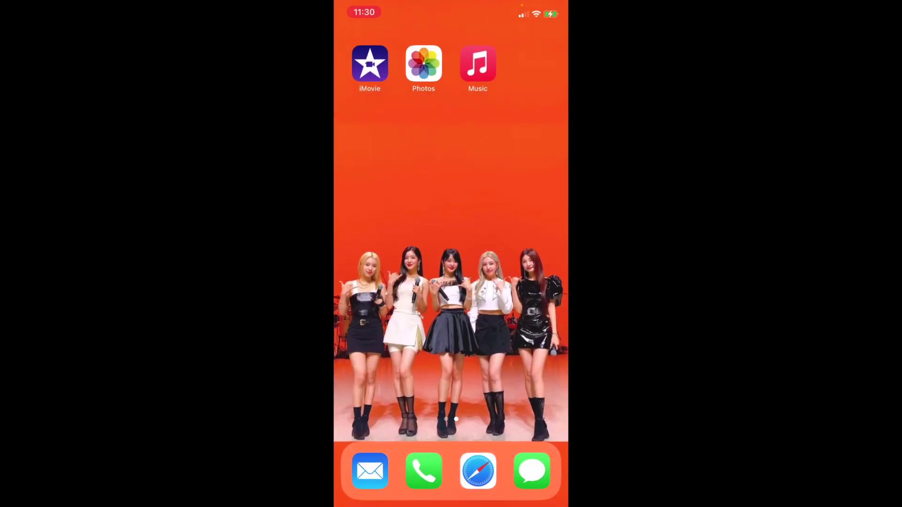
Create a new iMovie Movie project from the 11:08 fan-call clip, rewound to its start
{"action": "left_click", "coordinate": [370, 64]}
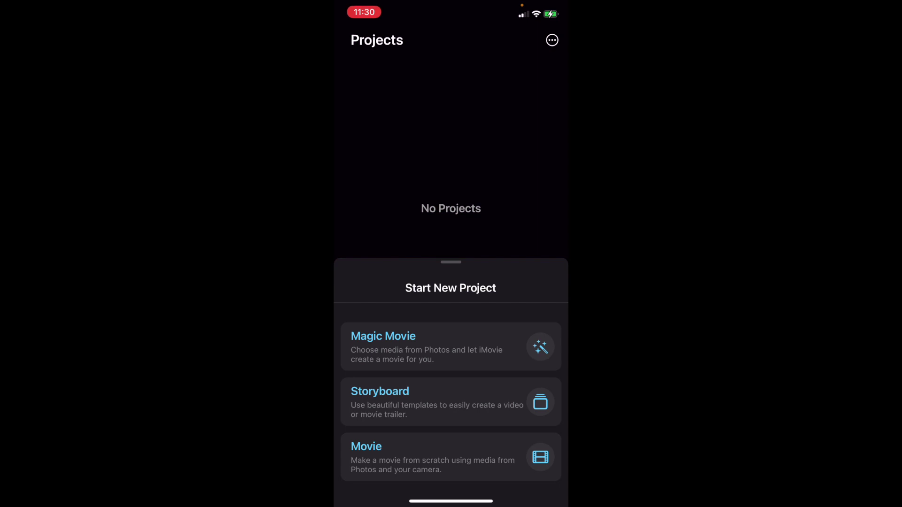
{"action": "left_click", "coordinate": [452, 457]}
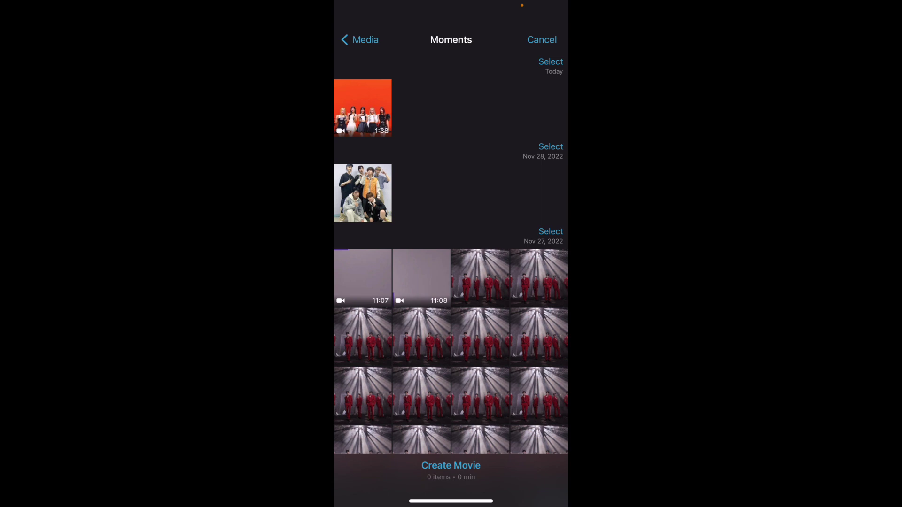
{"action": "scroll", "coordinate": [452, 329], "scroll_direction": "up", "scroll_amount": 2}
{"action": "left_click", "coordinate": [421, 278]}
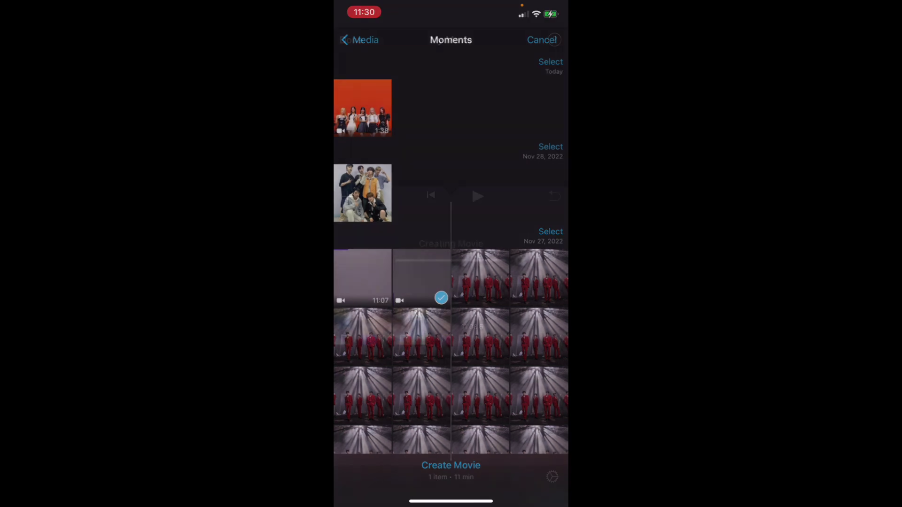
{"action": "left_click", "coordinate": [450, 466]}
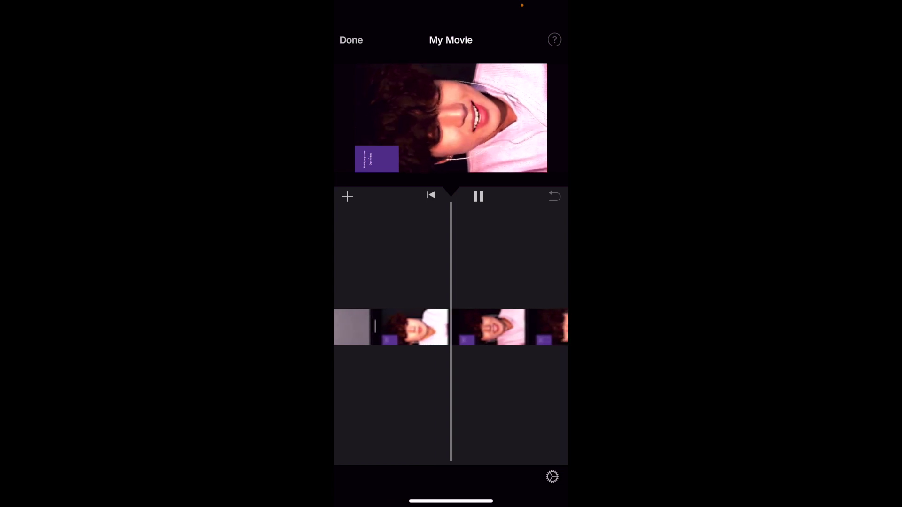
{"action": "left_click", "coordinate": [478, 196]}
{"action": "left_click", "coordinate": [431, 195]}
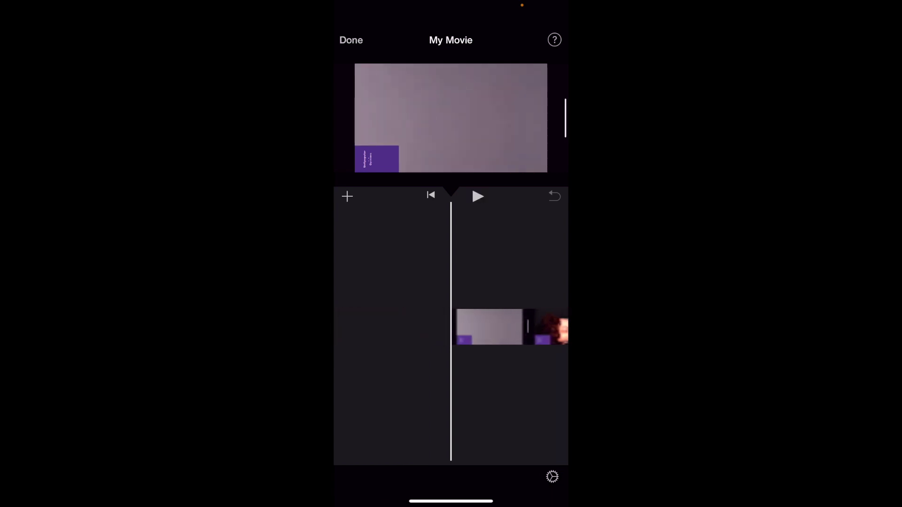
Search My Music for 'Just b' and add the JUST B song to the movie
{"action": "left_click", "coordinate": [347, 196]}
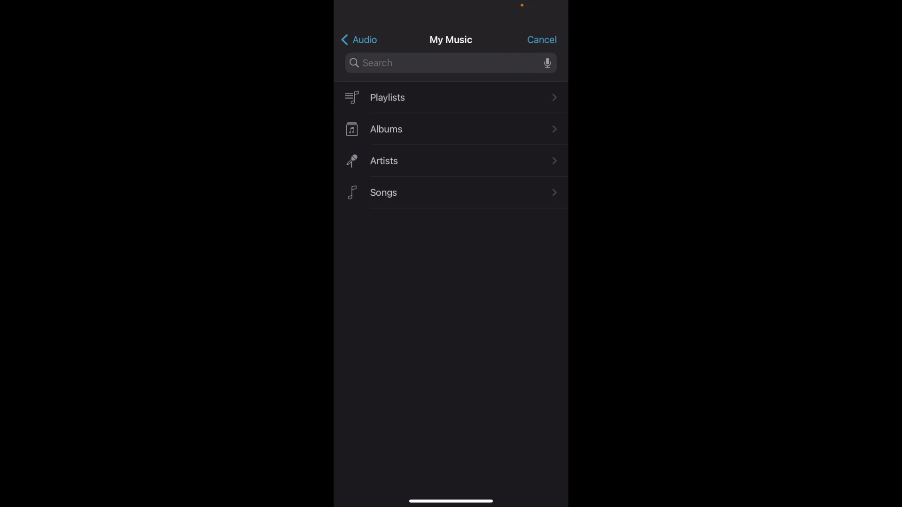
{"action": "left_click", "coordinate": [423, 63]}
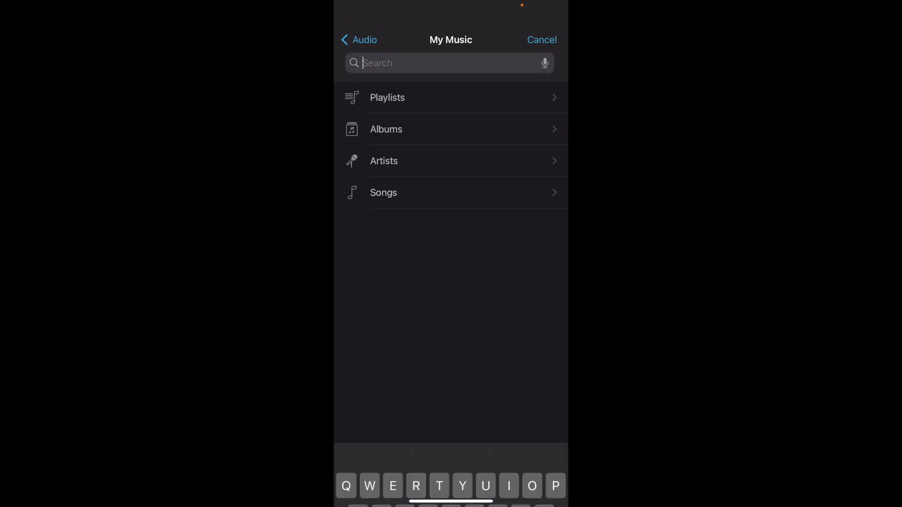
{"action": "type", "text": "J"}
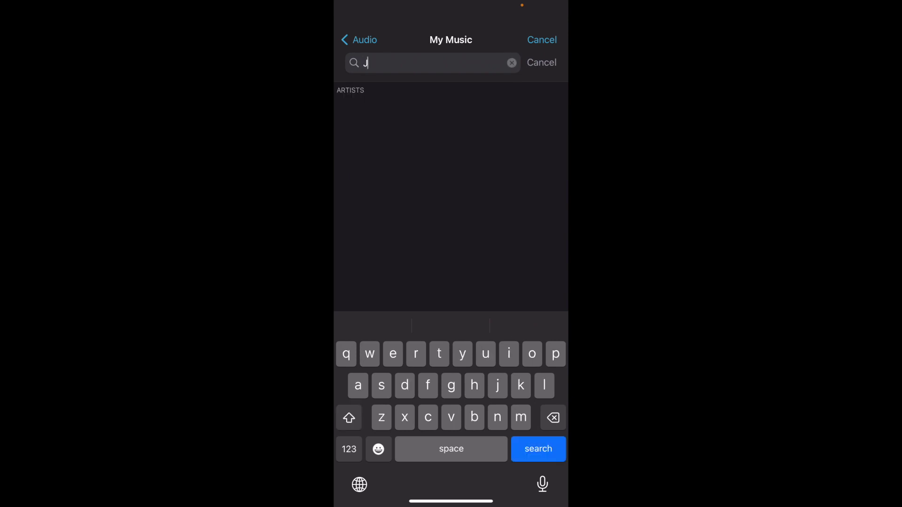
{"action": "type", "text": "ust"}
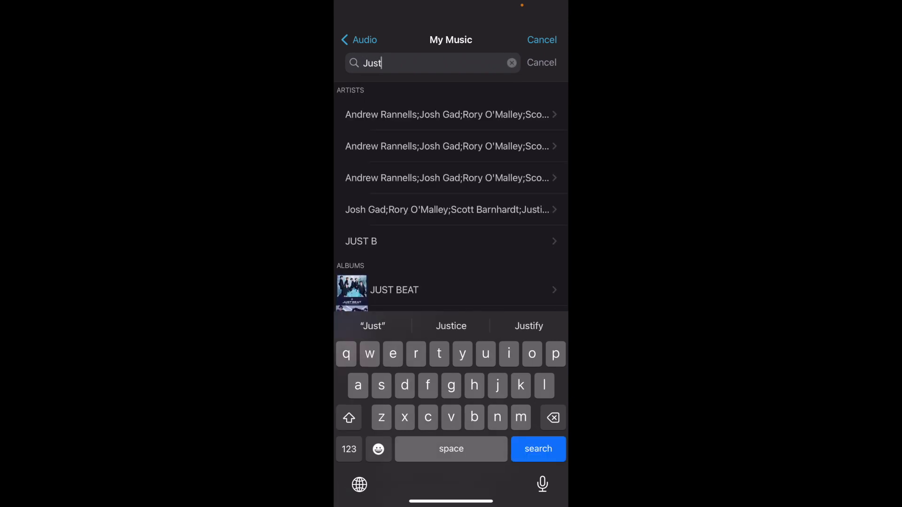
{"action": "type", "text": " b"}
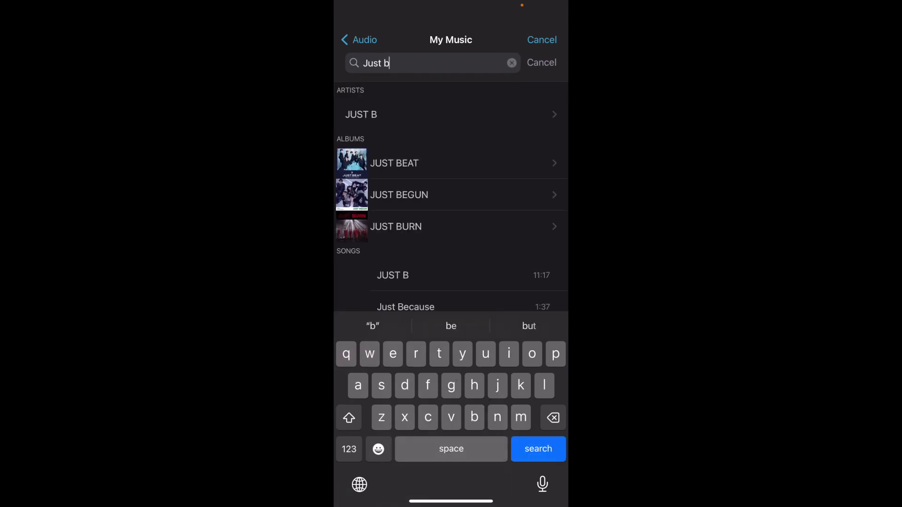
{"action": "scroll", "coordinate": [451, 197], "scroll_direction": "down", "scroll_amount": 2}
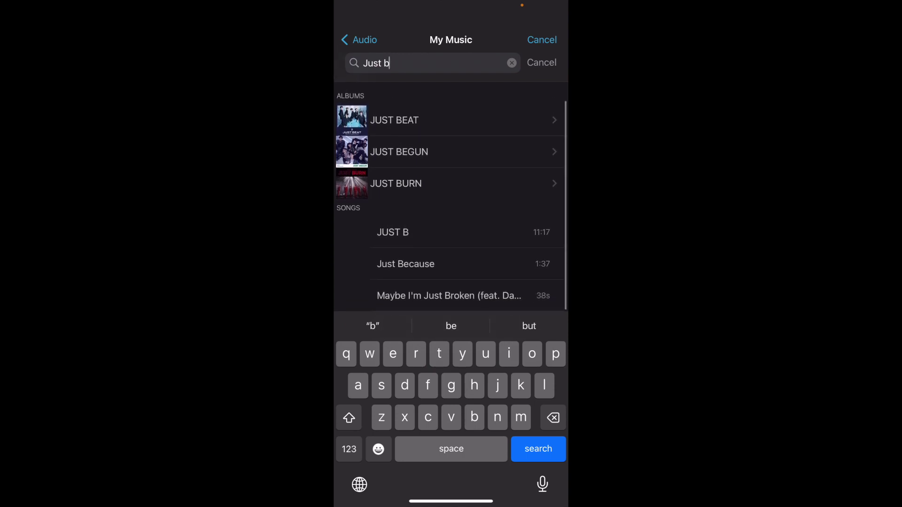
{"action": "left_click", "coordinate": [423, 232]}
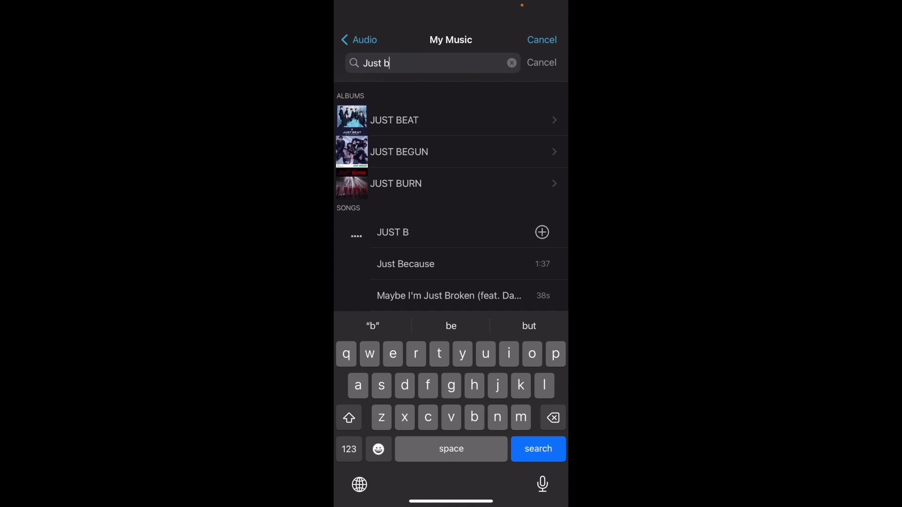
{"action": "left_click", "coordinate": [542, 232]}
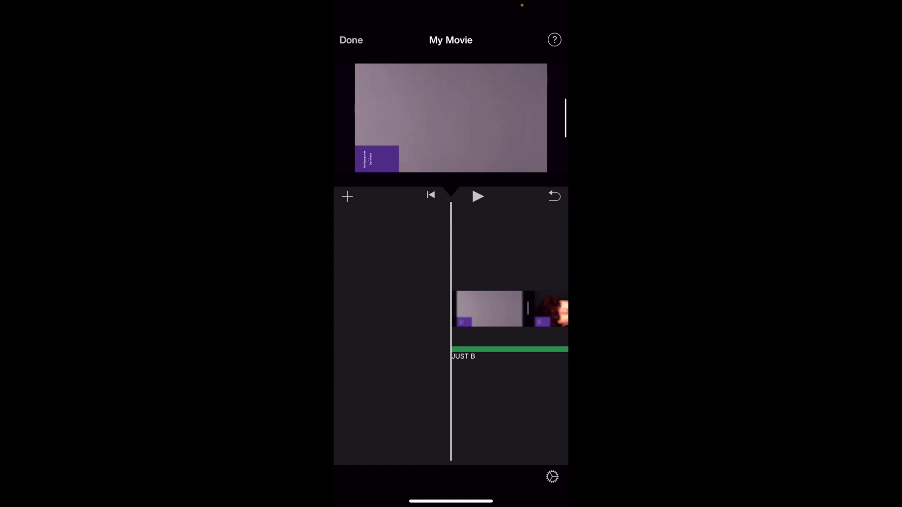
Play the movie with the new soundtrack, then stop and step back slightly
{"action": "key", "text": "space"}
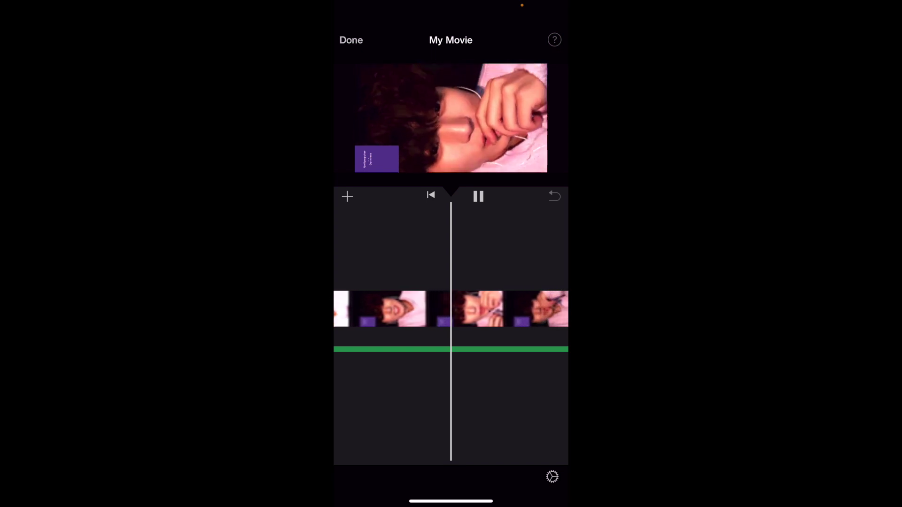
{"action": "left_click", "coordinate": [479, 196]}
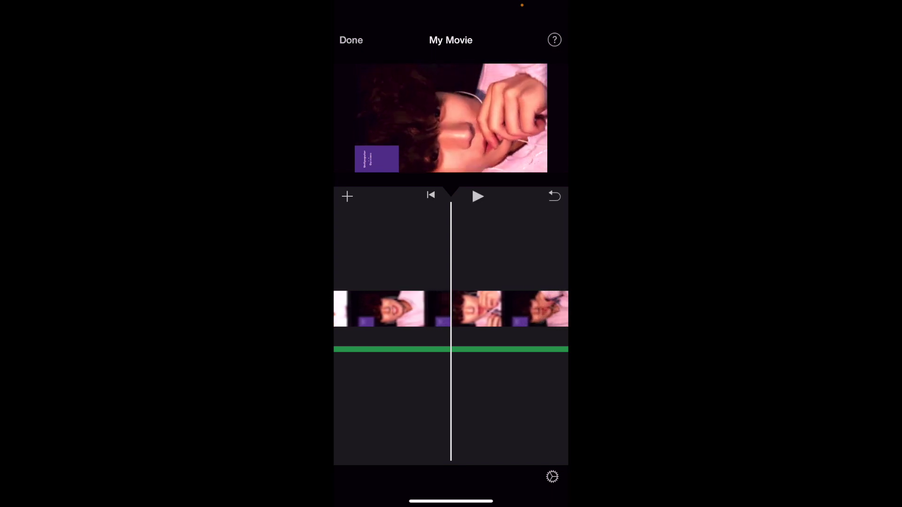
{"action": "left_click_drag", "start_coordinate": [493, 309], "coordinate": [495, 308]}
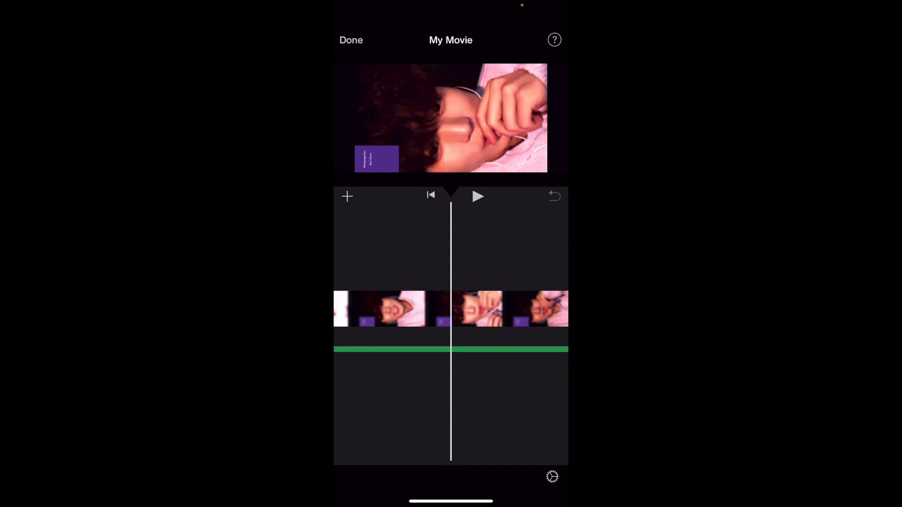
{"action": "left_click_drag", "start_coordinate": [451, 501], "coordinate": [452, 329]}
Switch to Photos and open the group photo from Recents
{"action": "left_click_drag", "start_coordinate": [400, 254], "coordinate": [470, 254]}
{"action": "left_click", "coordinate": [443, 241]}
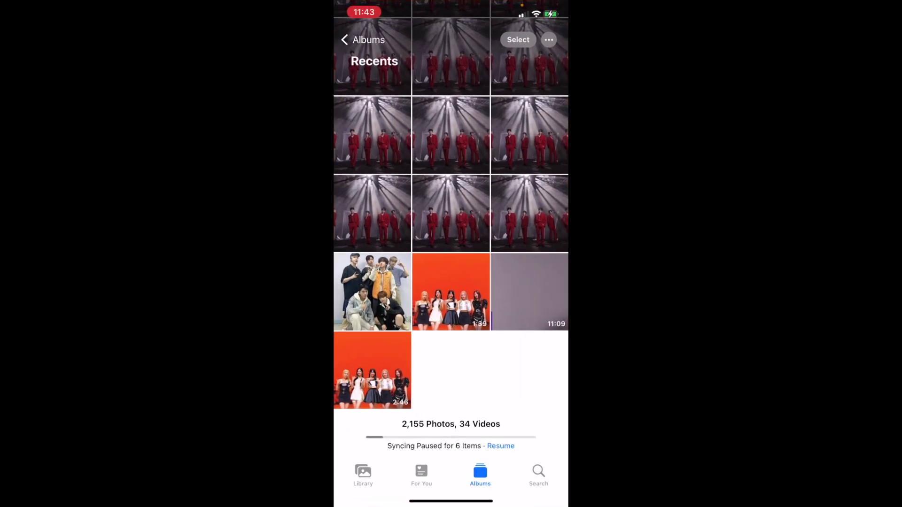
{"action": "left_click", "coordinate": [372, 292]}
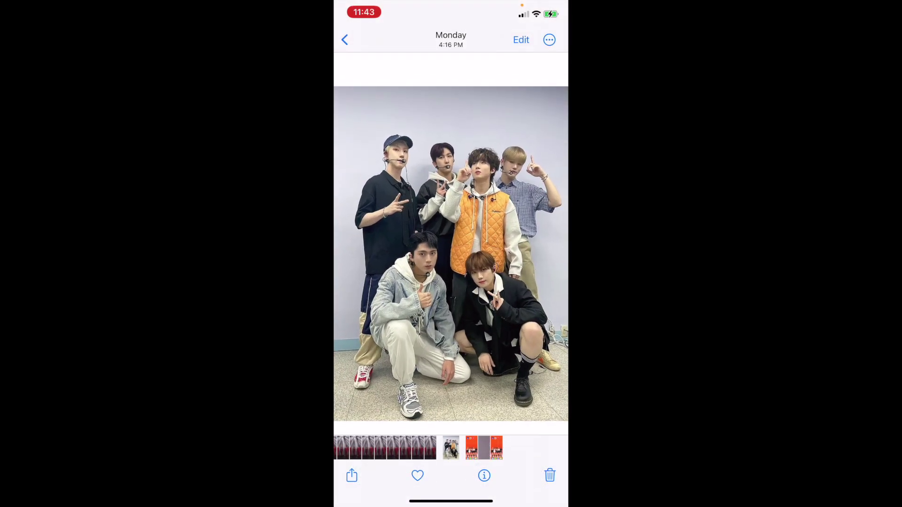
{"action": "left_click", "coordinate": [549, 39]}
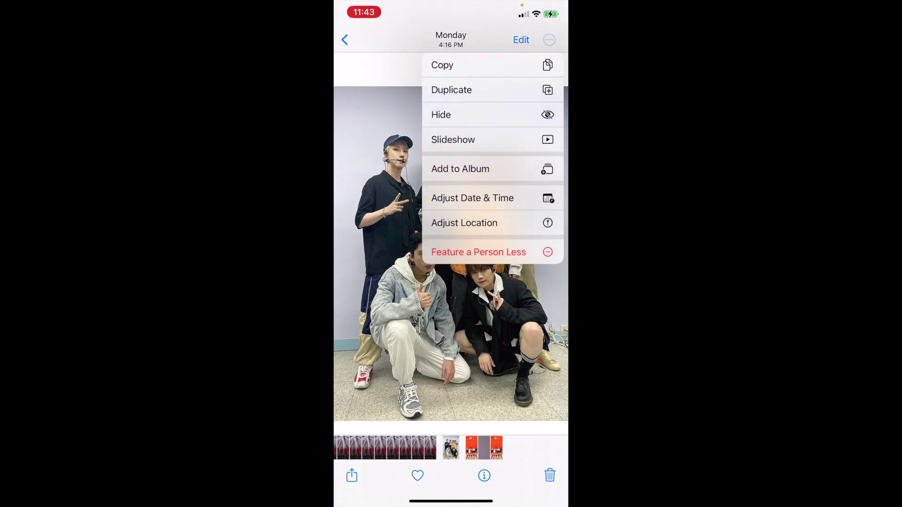
{"action": "left_click", "coordinate": [376, 329]}
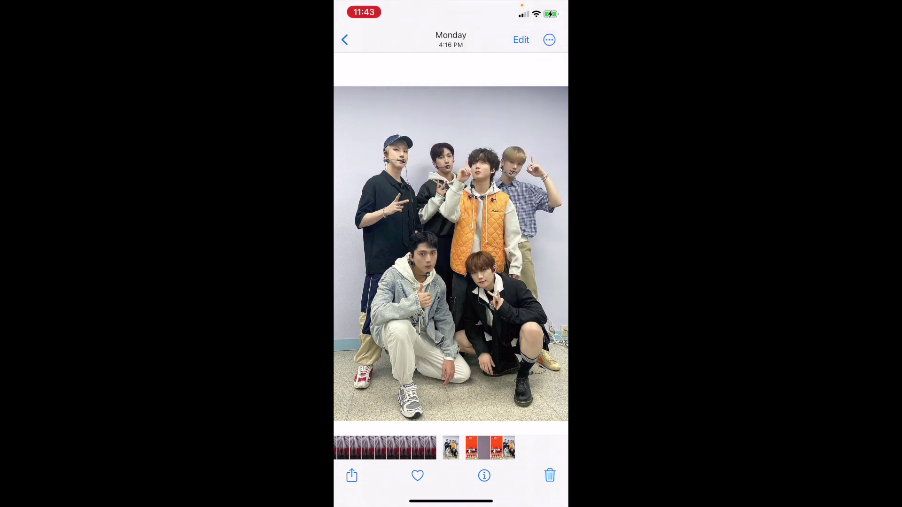
{"action": "left_click", "coordinate": [344, 39]}
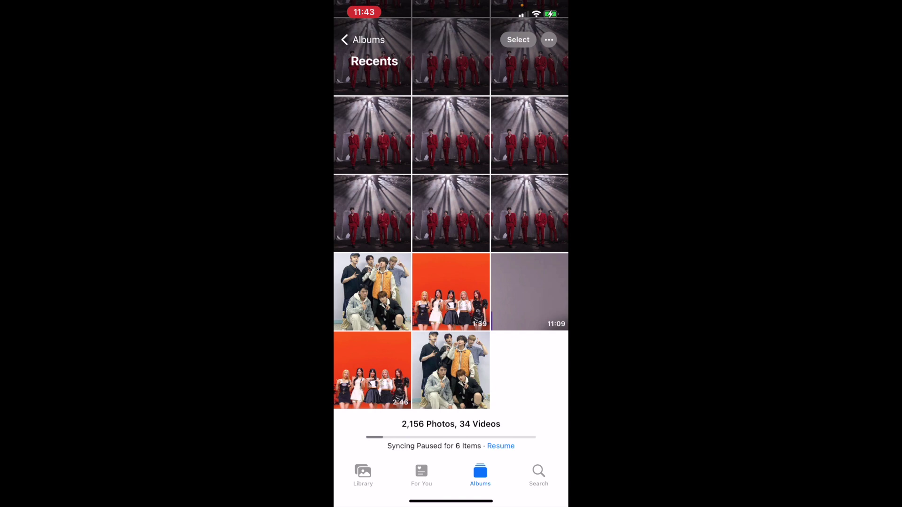
{"action": "left_click", "coordinate": [451, 370]}
Rotate the group photo 90° counterclockwise into landscape and save it
{"action": "left_click", "coordinate": [518, 40]}
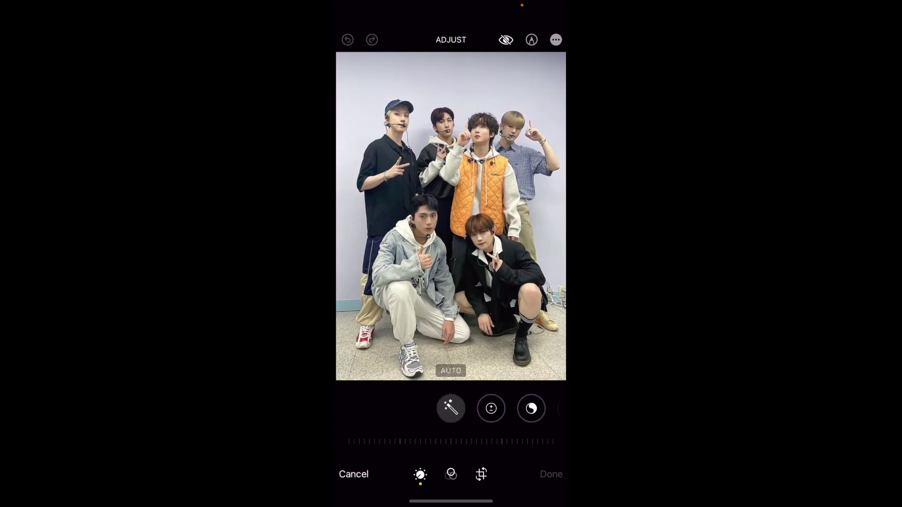
{"action": "left_click", "coordinate": [481, 474]}
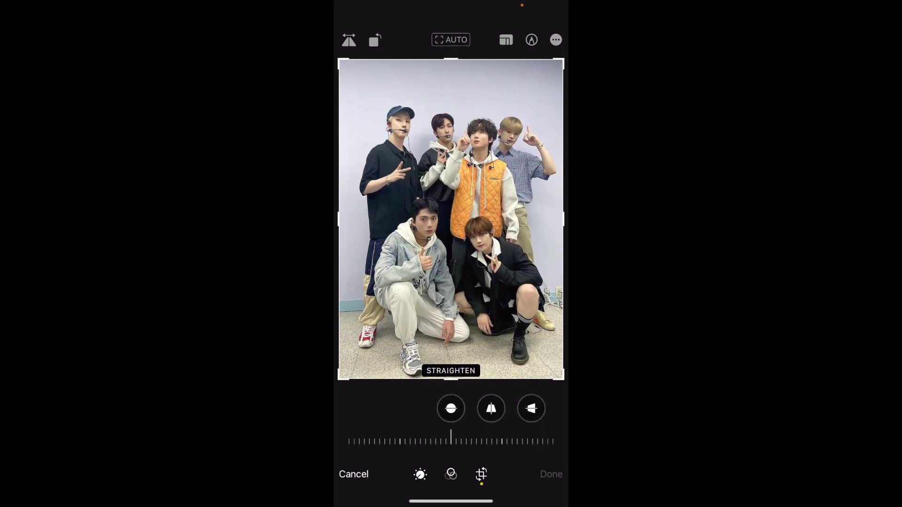
{"action": "left_click", "coordinate": [375, 40]}
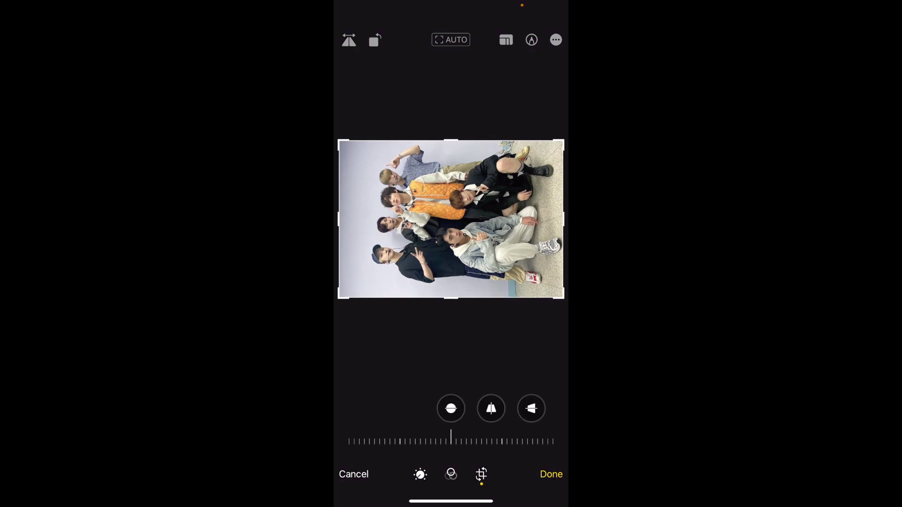
{"action": "left_click", "coordinate": [551, 474]}
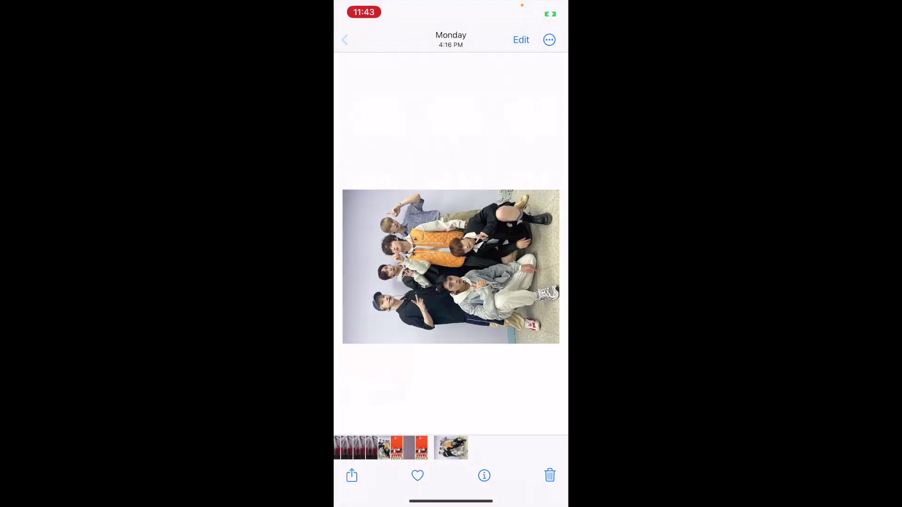
{"action": "left_click", "coordinate": [345, 39]}
{"action": "left_click_drag", "start_coordinate": [451, 501], "coordinate": [451, 282]}
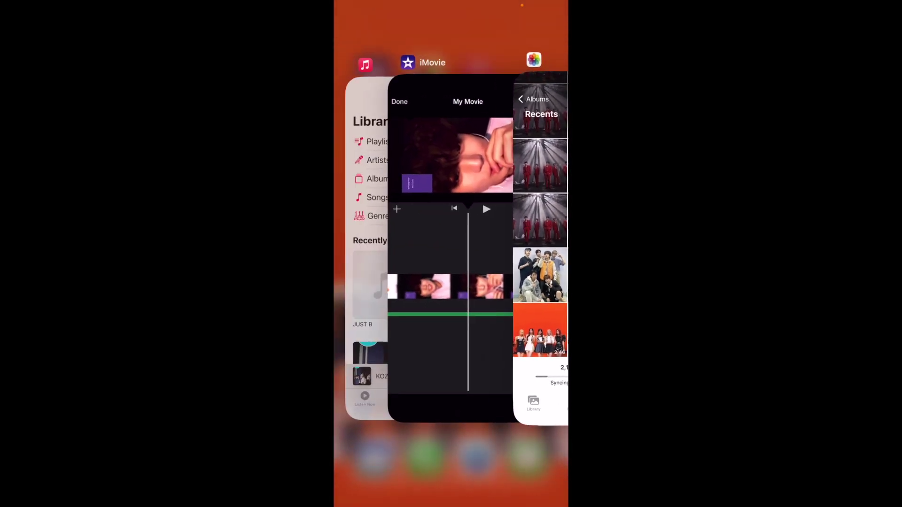
Add the Nov 28 group photo from Moments to My Movie as picture-in-picture
{"action": "left_click", "coordinate": [450, 244]}
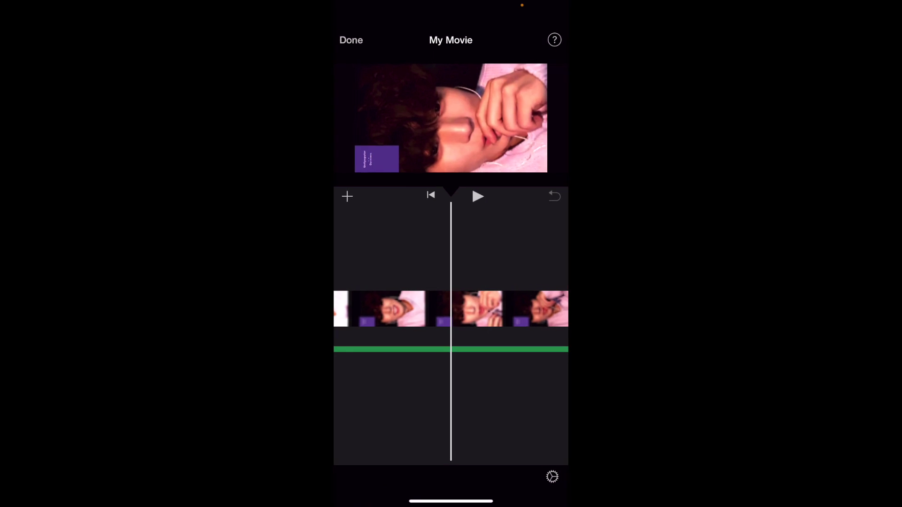
{"action": "left_click", "coordinate": [348, 196]}
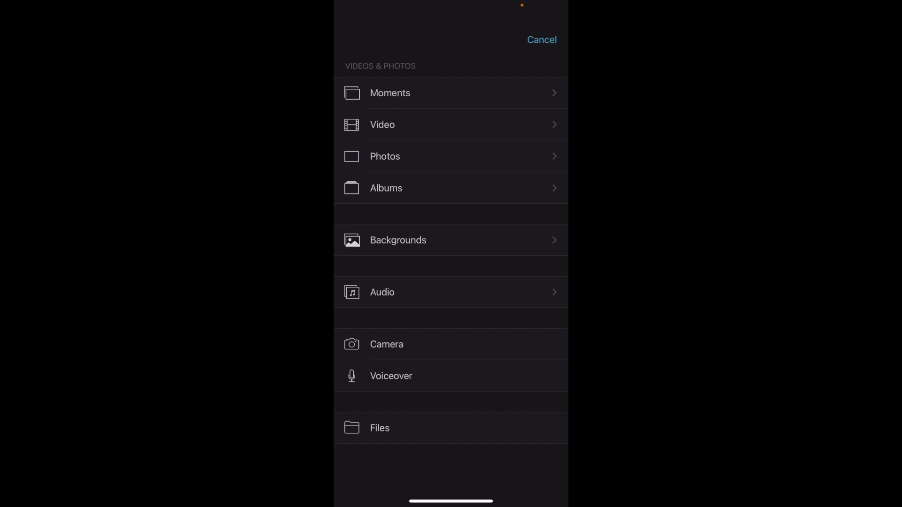
{"action": "left_click", "coordinate": [390, 93]}
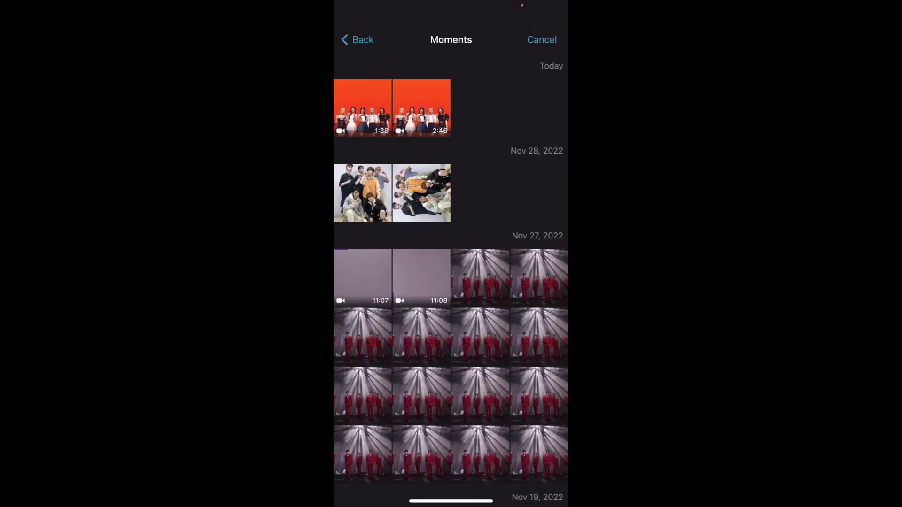
{"action": "left_click", "coordinate": [421, 193]}
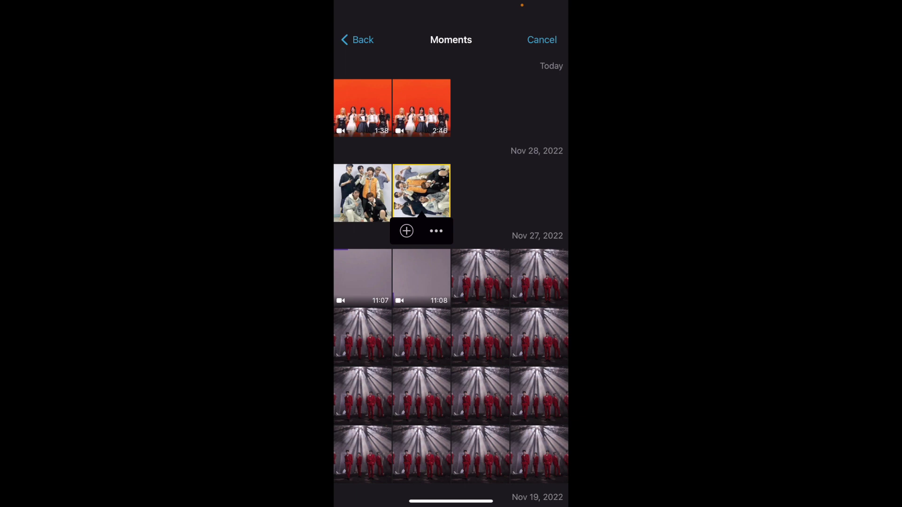
{"action": "left_click", "coordinate": [436, 231]}
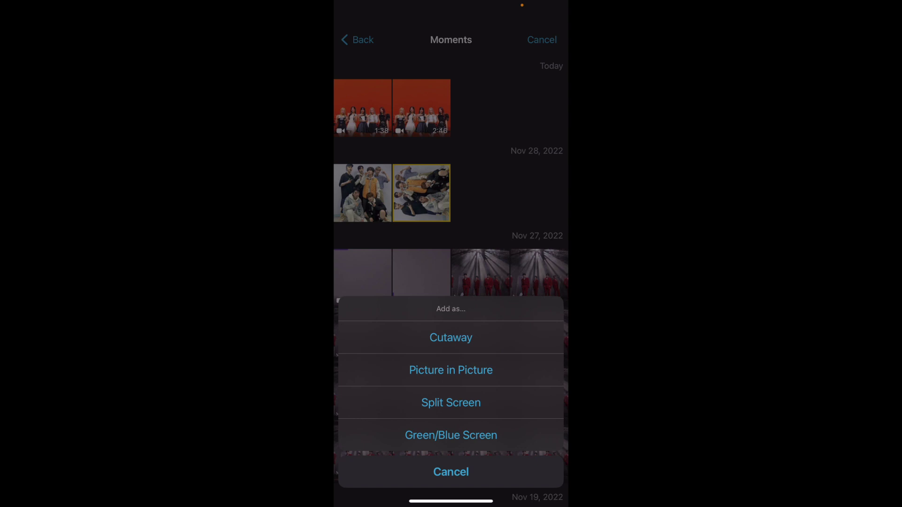
{"action": "left_click", "coordinate": [452, 338]}
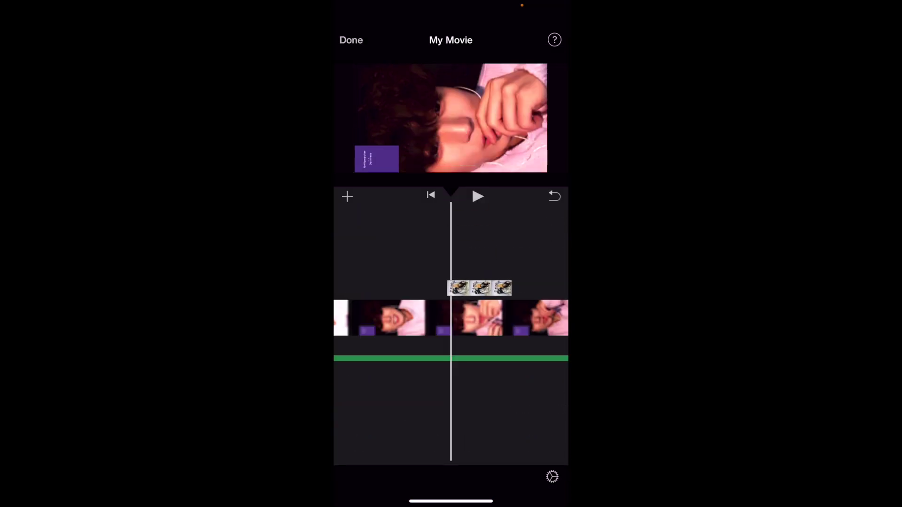
Shrink the inset group photo and move it into the lower-left corner
{"action": "scroll", "coordinate": [452, 319], "scroll_direction": "right", "scroll_amount": 3}
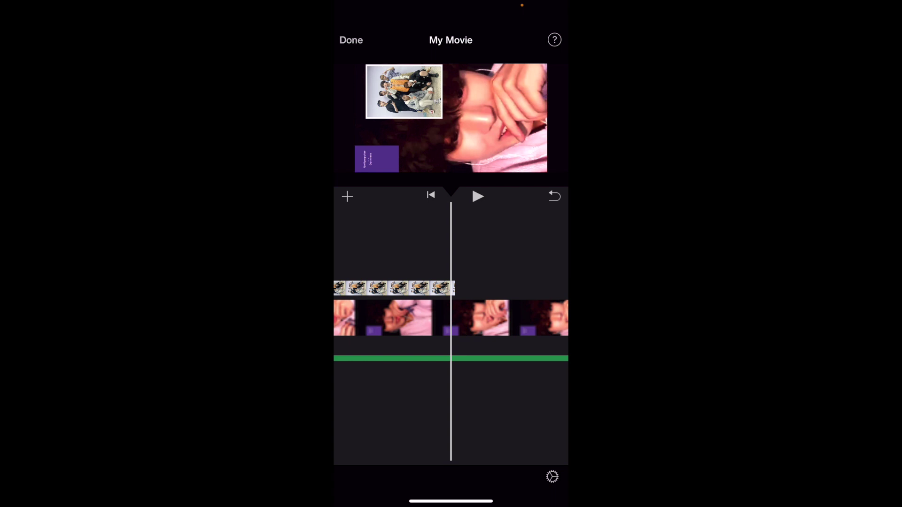
{"action": "left_click", "coordinate": [394, 288]}
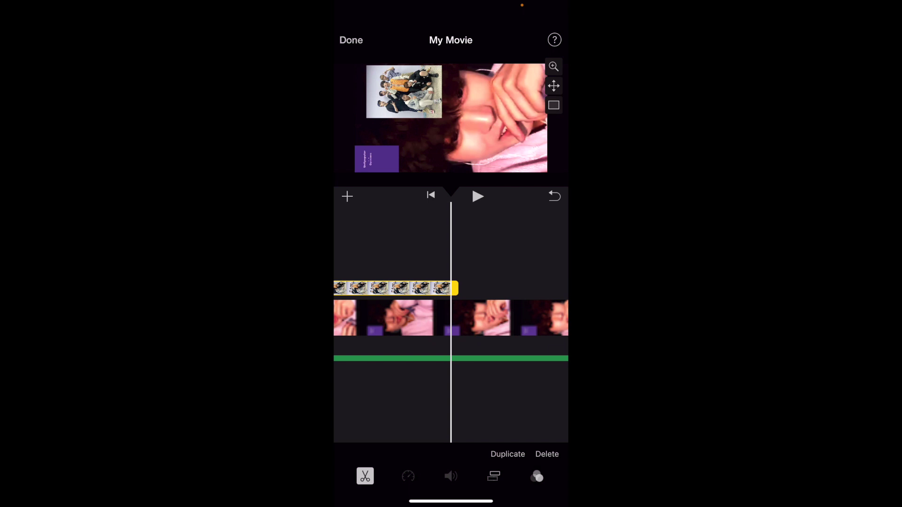
{"action": "left_click", "coordinate": [554, 86]}
{"action": "left_click_drag", "start_coordinate": [451, 117], "coordinate": [378, 161]}
{"action": "left_click", "coordinate": [508, 244]}
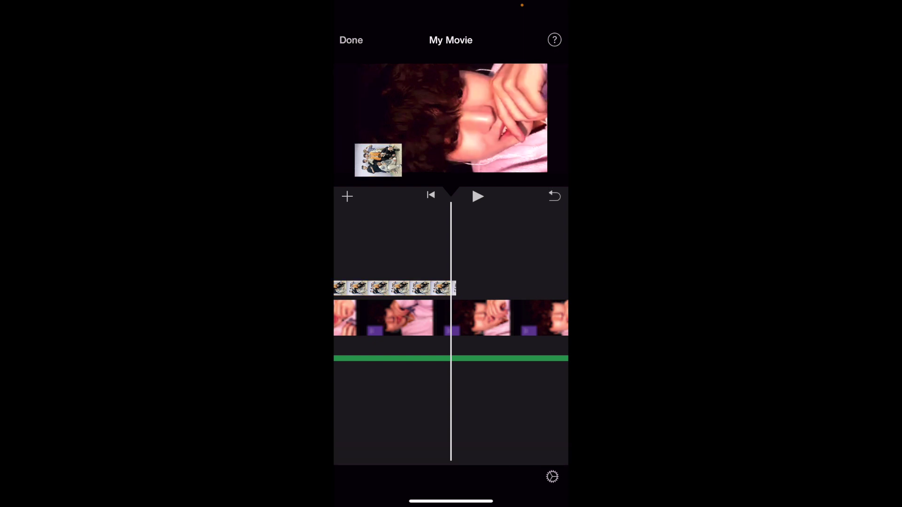
Extend the PiP photo clip's right edge so it spans much more of the video
{"action": "scroll", "coordinate": [452, 310], "scroll_direction": "left", "scroll_amount": 5}
{"action": "scroll", "coordinate": [451, 310], "scroll_direction": "right", "scroll_amount": 5}
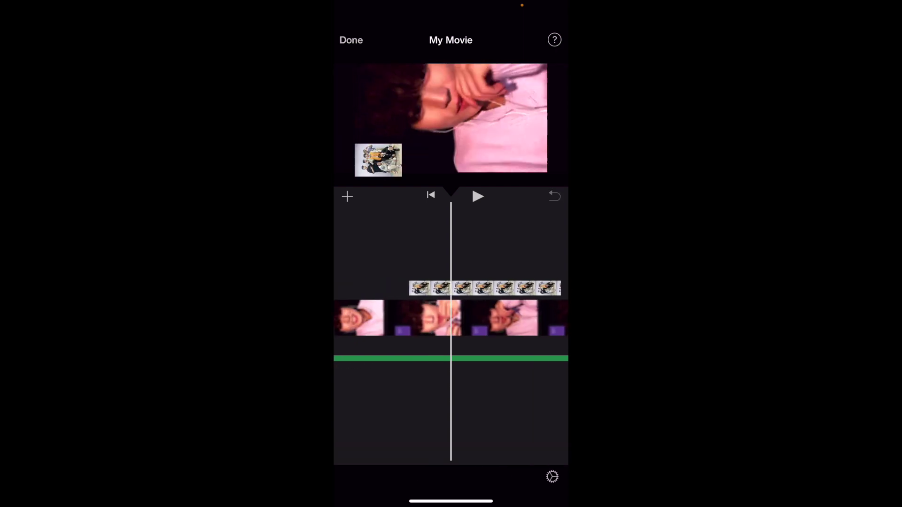
{"action": "scroll", "coordinate": [451, 318], "scroll_direction": "left", "scroll_amount": 5}
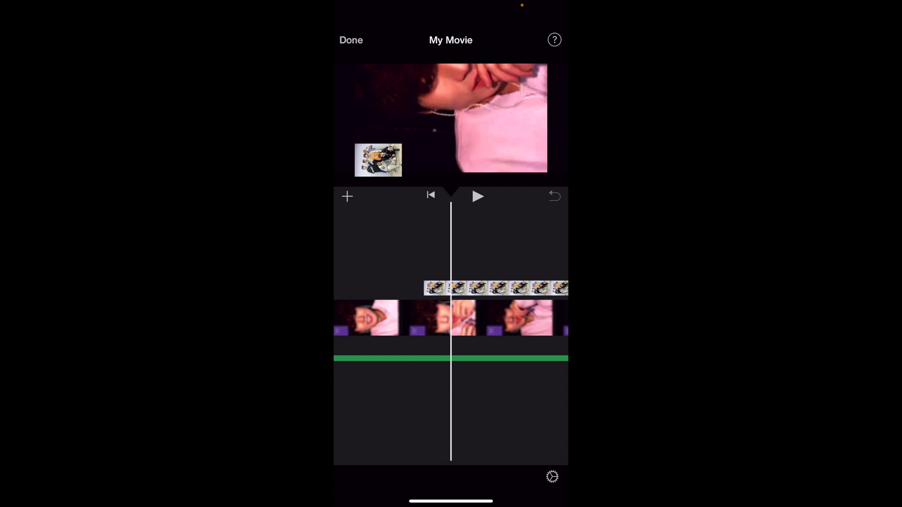
{"action": "scroll", "coordinate": [451, 318], "scroll_direction": "right", "scroll_amount": 5}
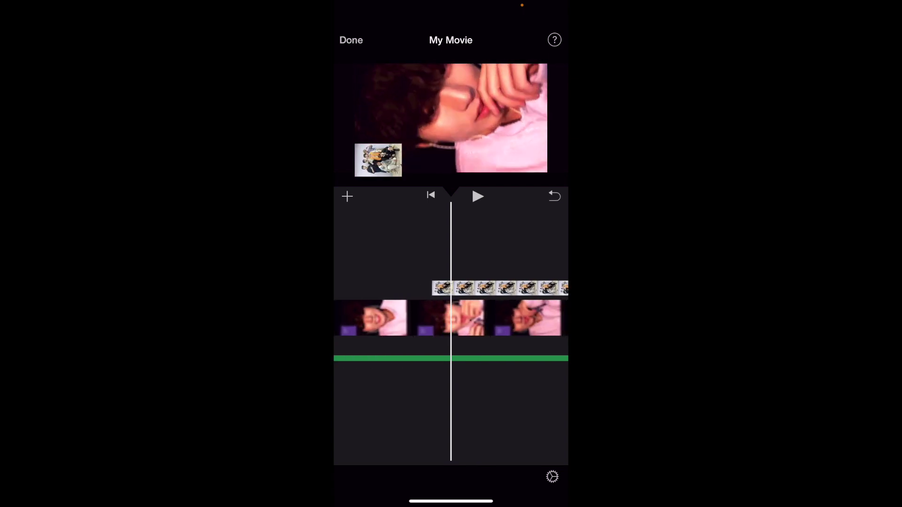
{"action": "scroll", "coordinate": [451, 318], "scroll_direction": "right", "scroll_amount": 2}
{"action": "scroll", "coordinate": [451, 317], "scroll_direction": "left", "scroll_amount": 5}
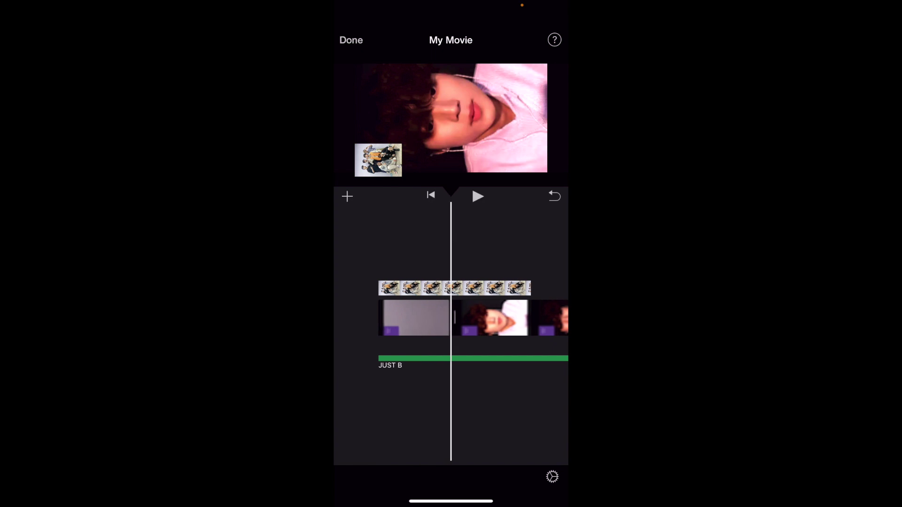
{"action": "left_click", "coordinate": [455, 288]}
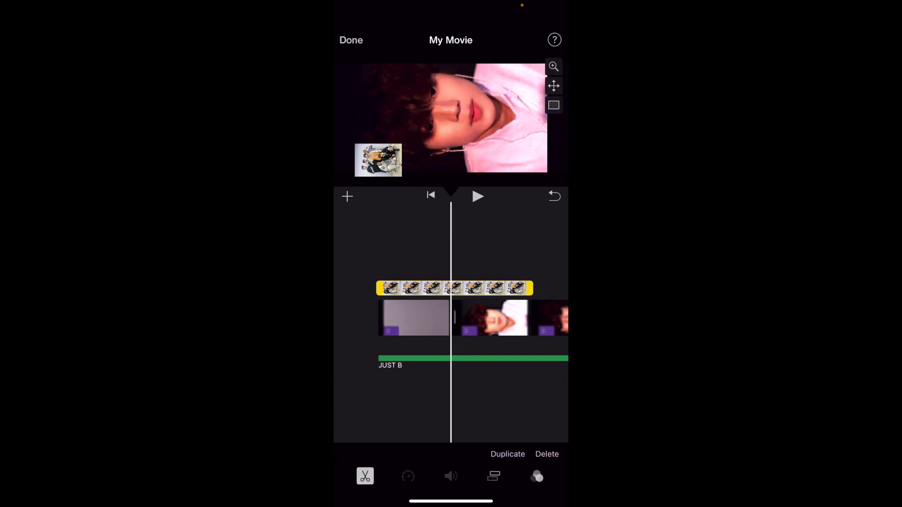
{"action": "scroll", "coordinate": [451, 318], "scroll_direction": "right", "scroll_amount": 3}
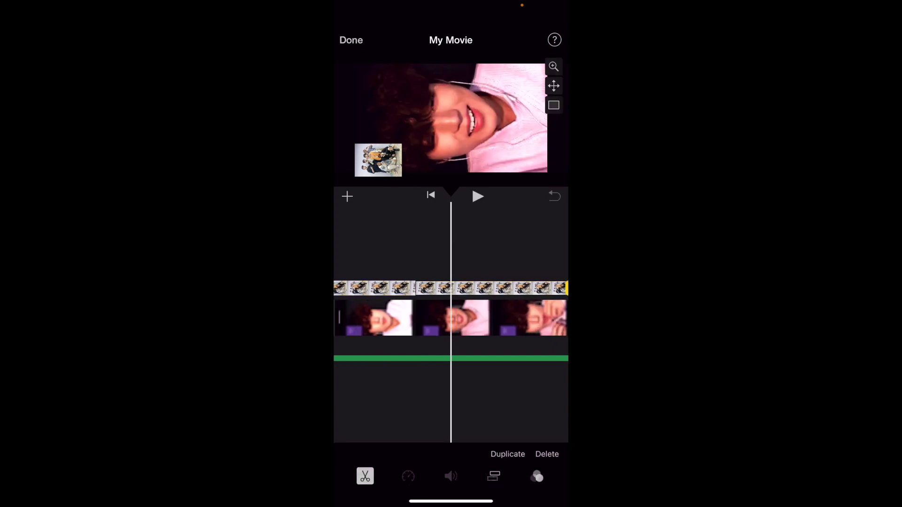
{"action": "scroll", "coordinate": [451, 317], "scroll_direction": "right", "scroll_amount": 3}
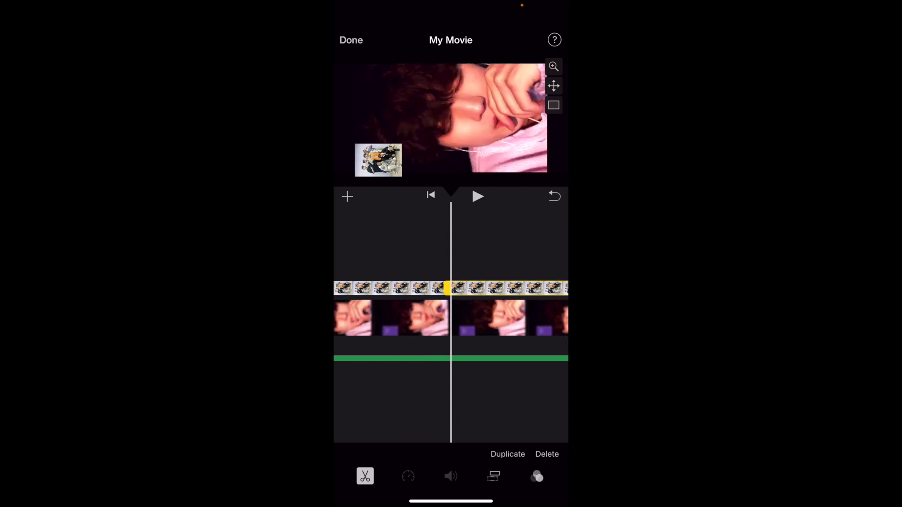
{"action": "scroll", "coordinate": [451, 317], "scroll_direction": "right", "scroll_amount": 3}
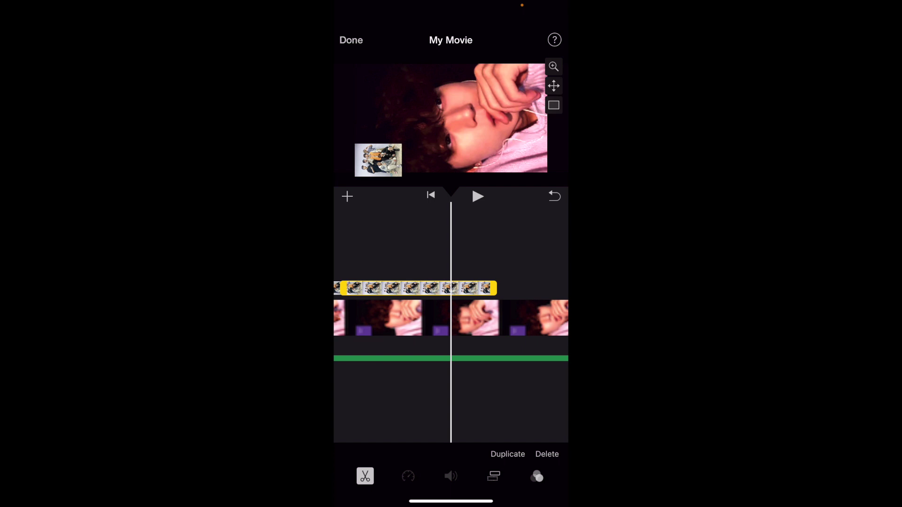
{"action": "left_click_drag", "start_coordinate": [495, 288], "coordinate": [550, 288]}
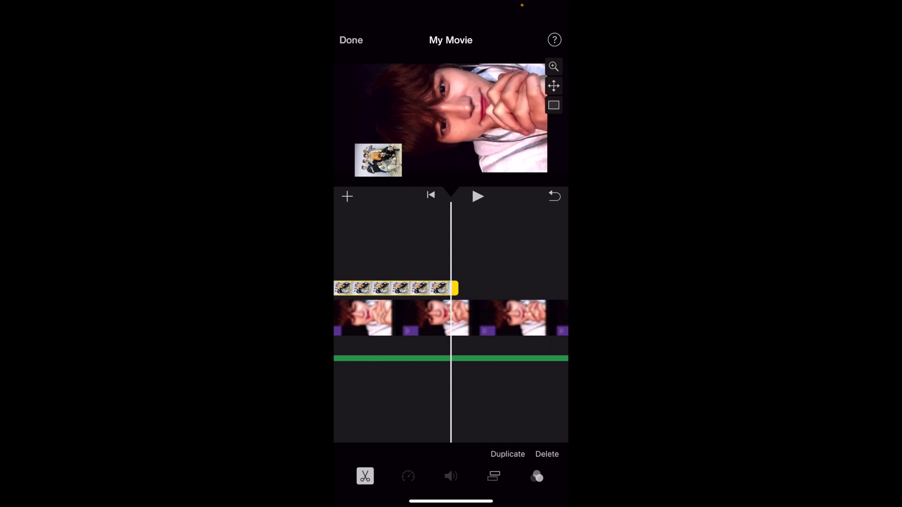
{"action": "scroll", "coordinate": [451, 310], "scroll_direction": "left", "scroll_amount": 5}
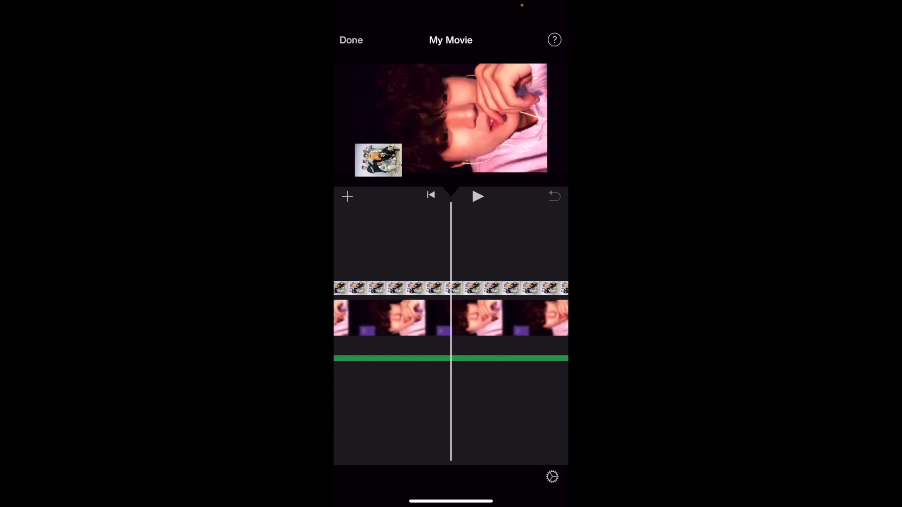
{"action": "scroll", "coordinate": [452, 310], "scroll_direction": "left", "scroll_amount": 10}
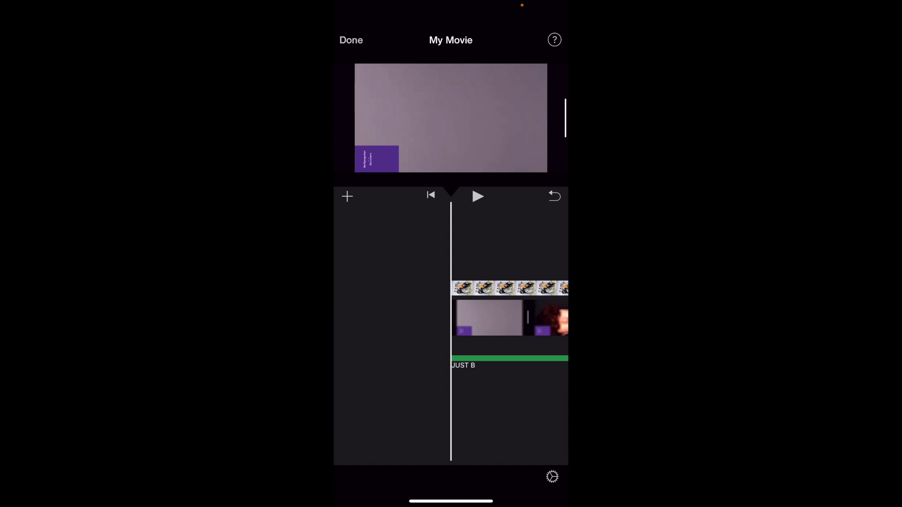
Finish editing and save the My Movie project
{"action": "left_click", "coordinate": [351, 40]}
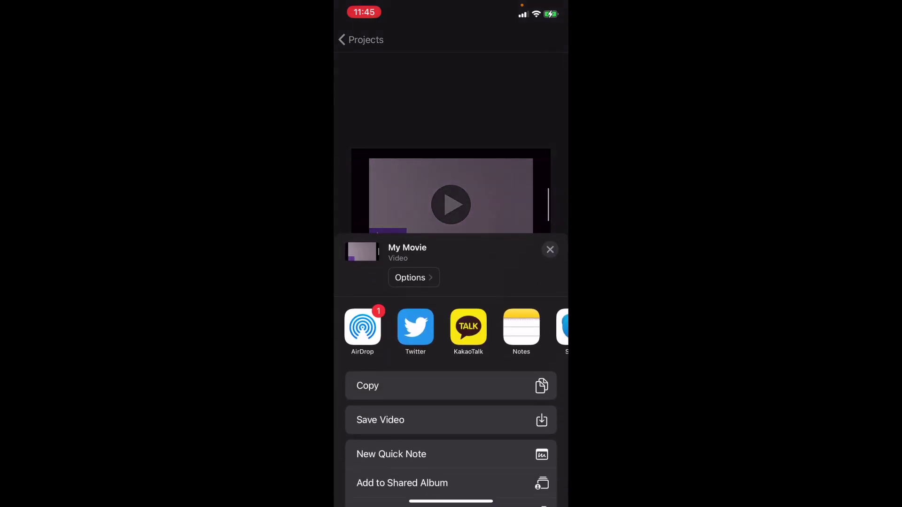
Scroll down to bring up the open apps after exporting My Movie to Photos
{"action": "scroll", "coordinate": [451, 376], "scroll_direction": "down", "scroll_amount": 3}
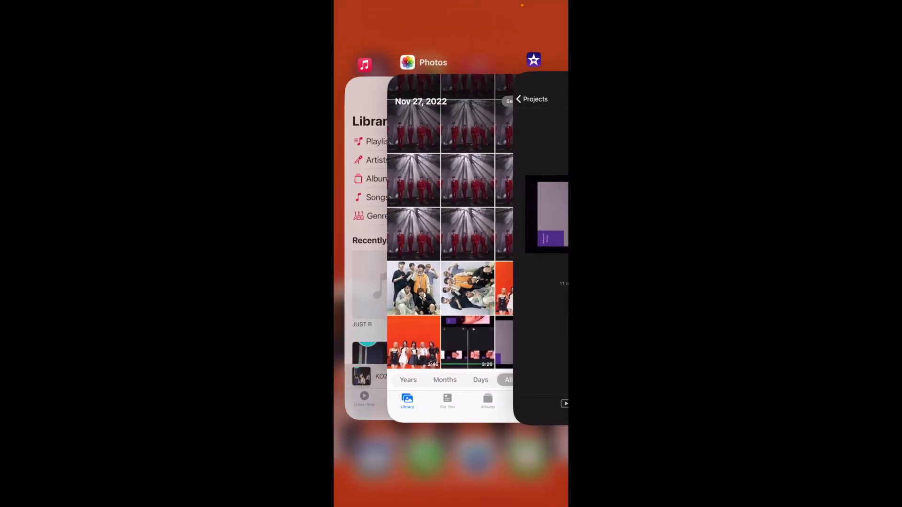
Switch to Photos and play the exported 11:09 video twice to check the corner inset
{"action": "left_click", "coordinate": [452, 235]}
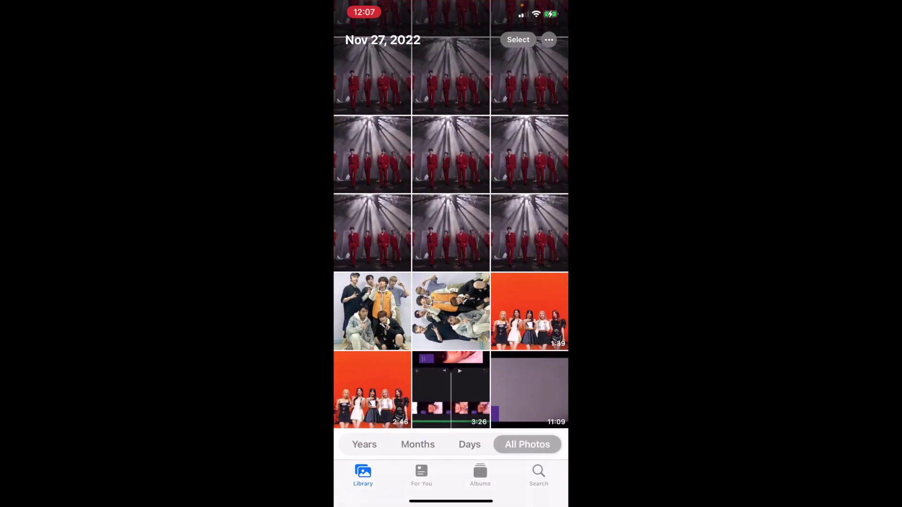
{"action": "left_click", "coordinate": [530, 390]}
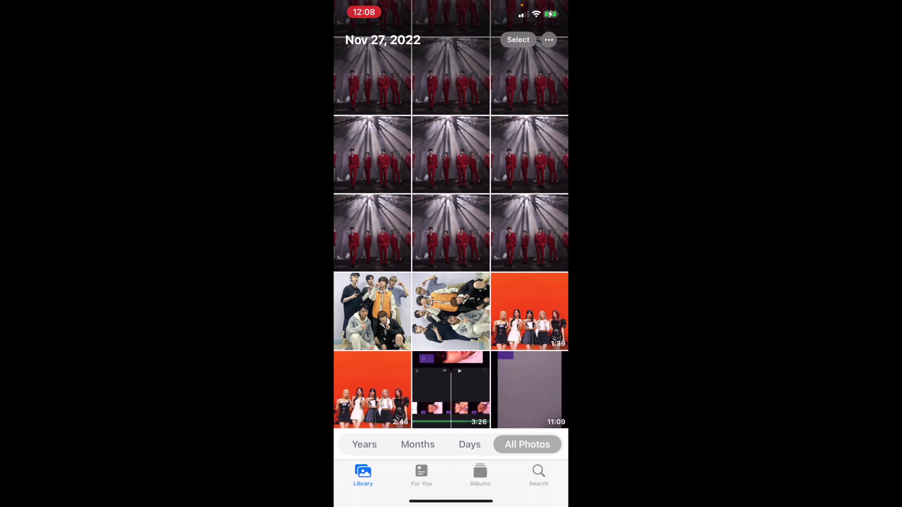
{"action": "left_click", "coordinate": [530, 390]}
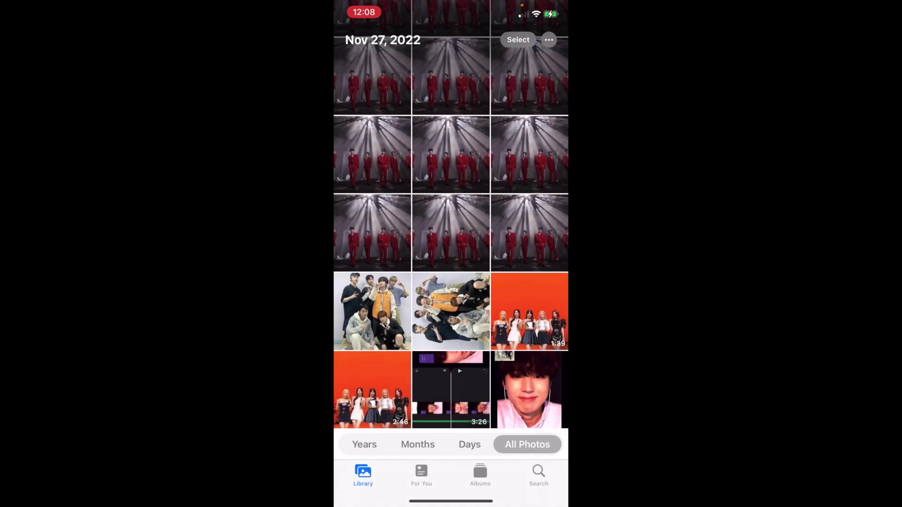
Close Photos and return to the iPhone home screen
{"action": "left_click_drag", "start_coordinate": [451, 501], "coordinate": [451, 376]}
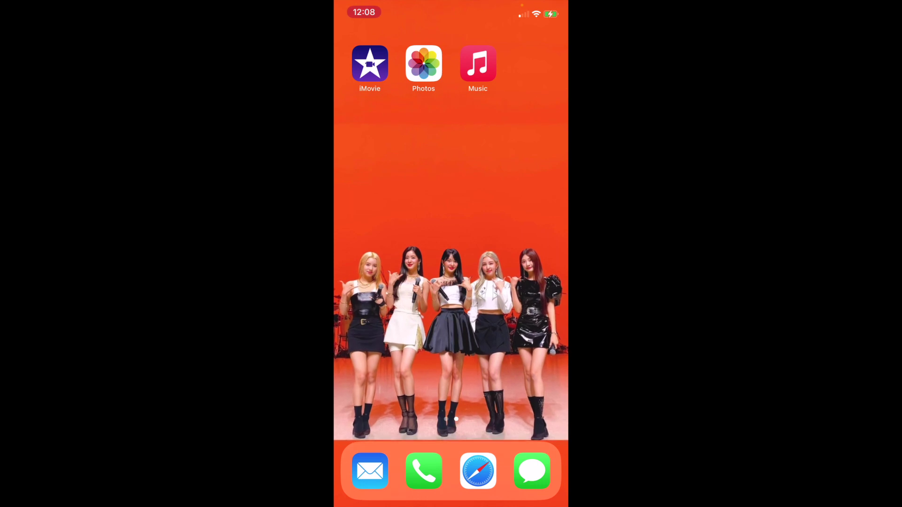